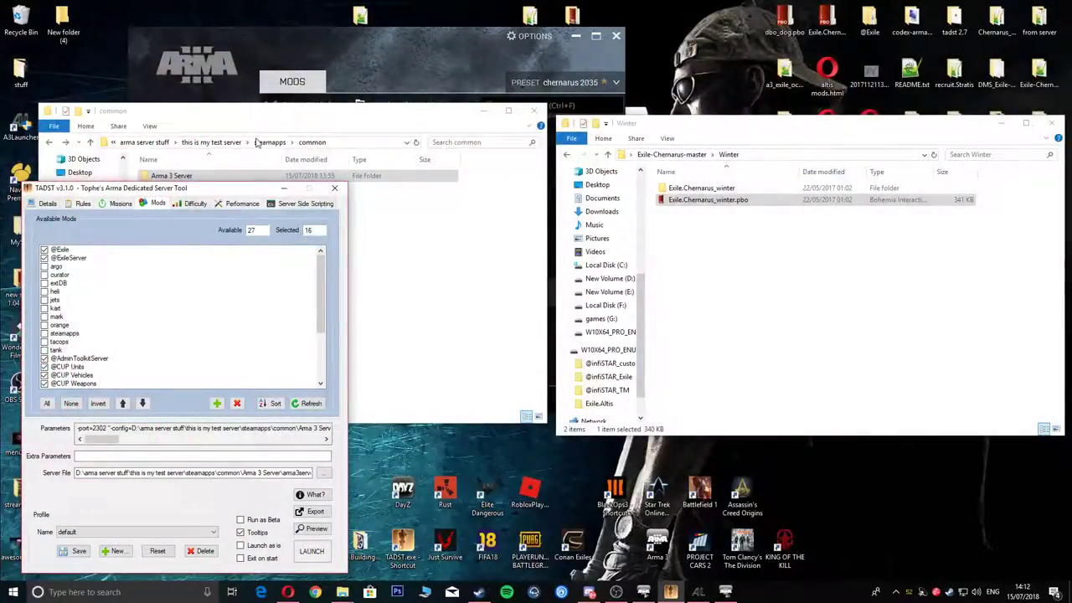
Step: Switch to the Arma 3 Launcher and examine its loaded and available mods, including Chernarus Winter and the CUP Terrains mods
click(266, 124)
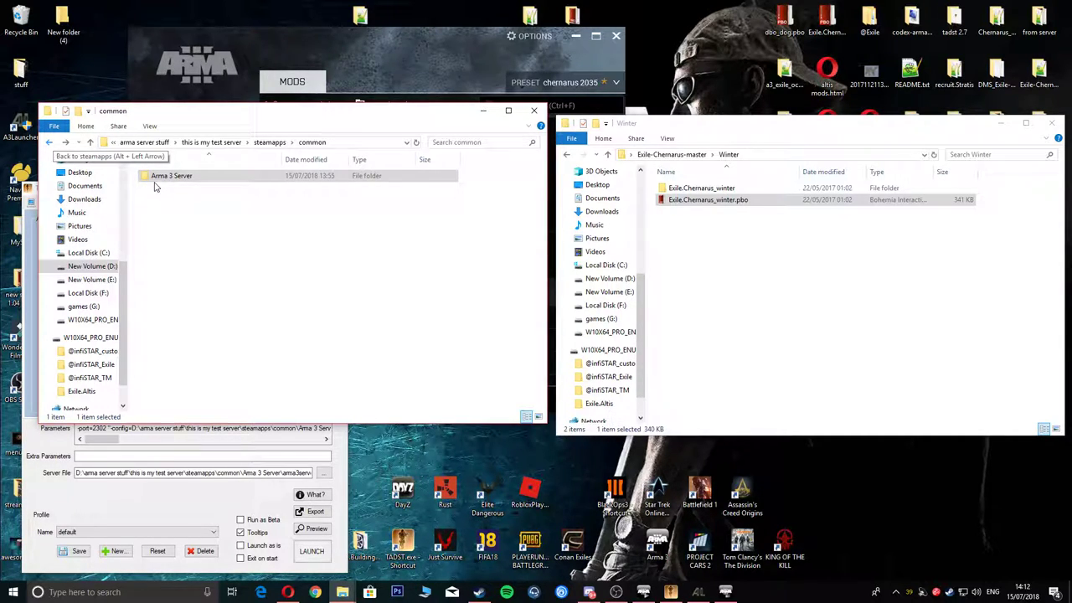
click(359, 47)
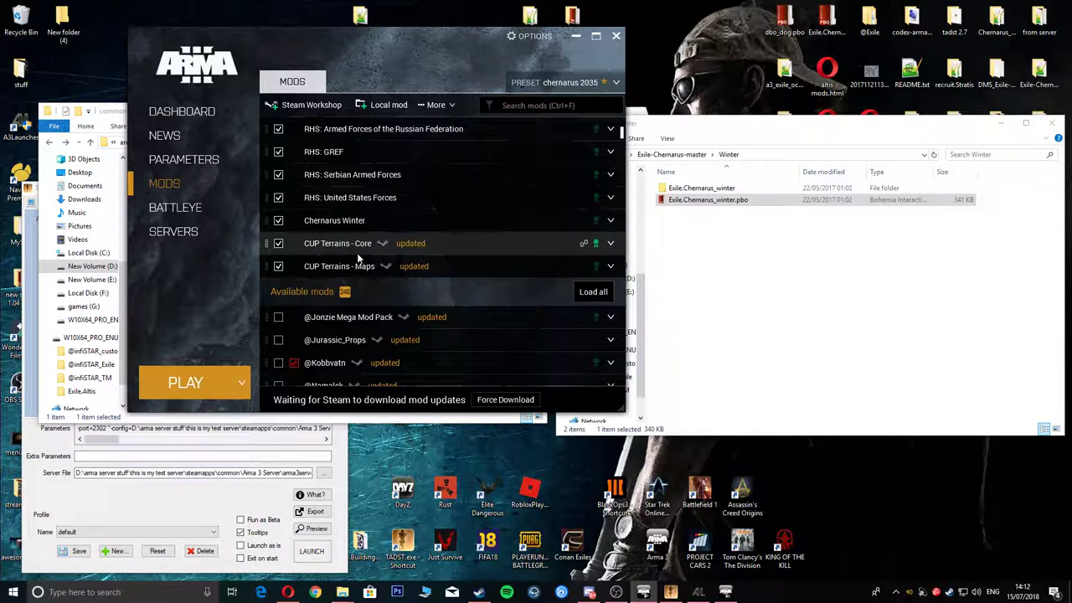
scroll(358, 259, down, 10)
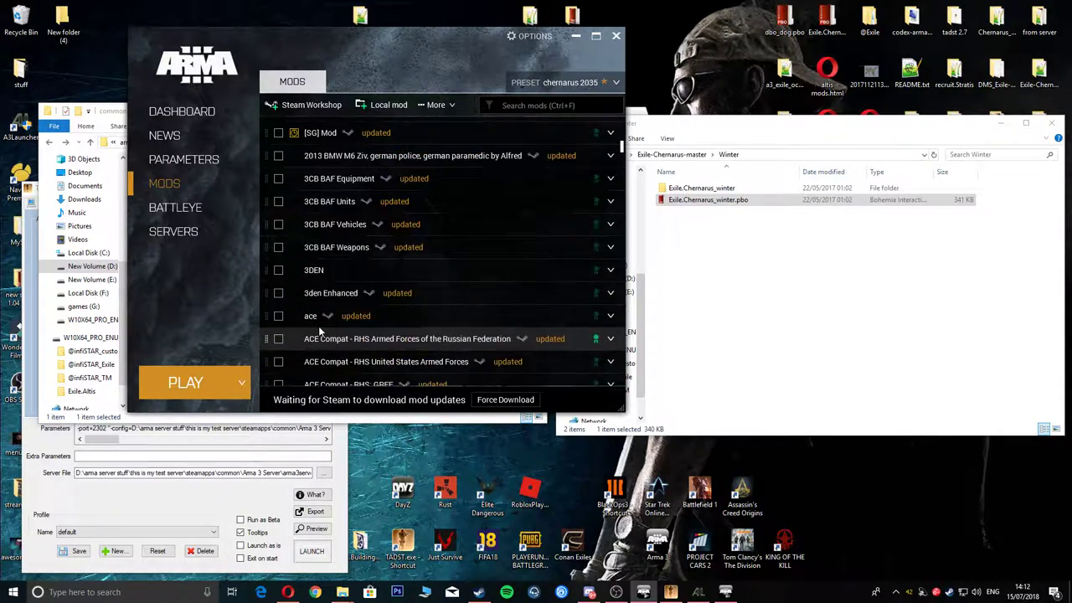
scroll(318, 332, down, 3)
scroll(390, 293, up, 6)
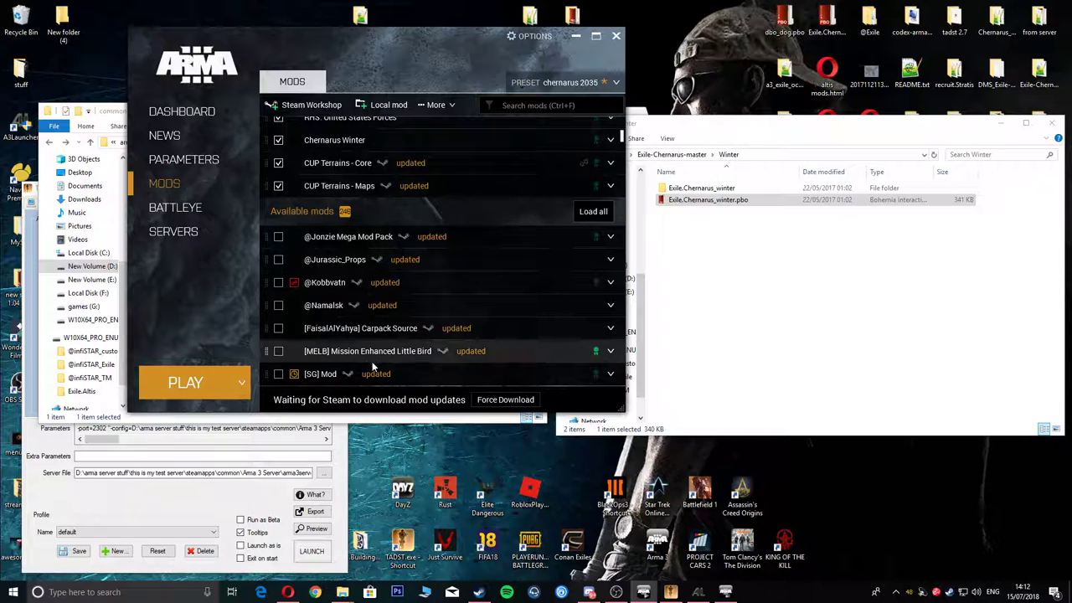
scroll(352, 335, down, 6)
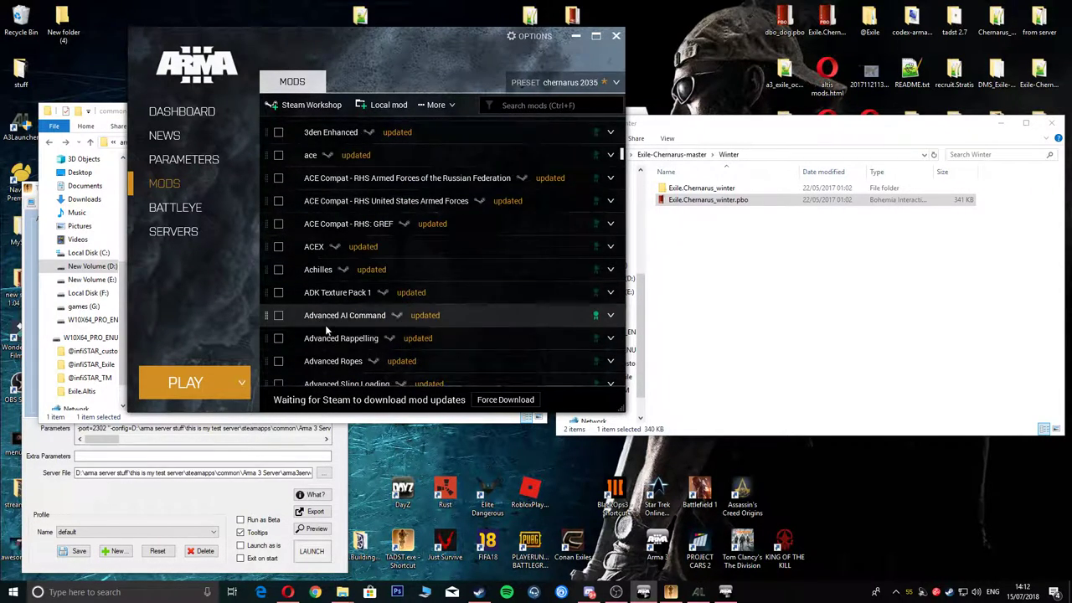
scroll(326, 331, up, 10)
scroll(326, 329, down, 2)
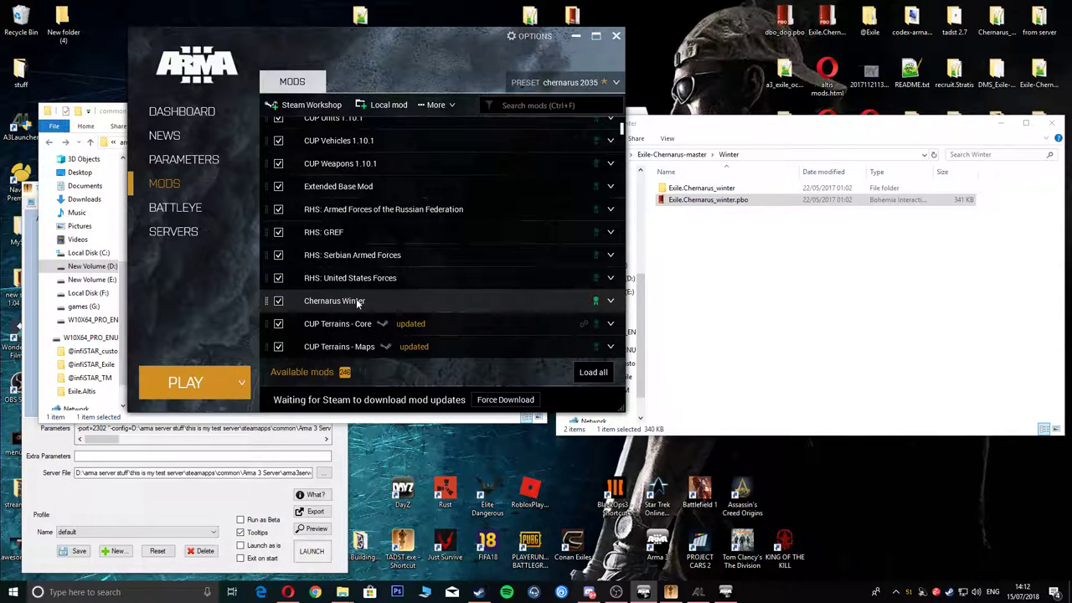
Step: Switch to the Opera browser, examine the Chernarus Winter A3 page on Armaholic and the browser's downloads, and minimize the browser
click(287, 592)
click(104, 136)
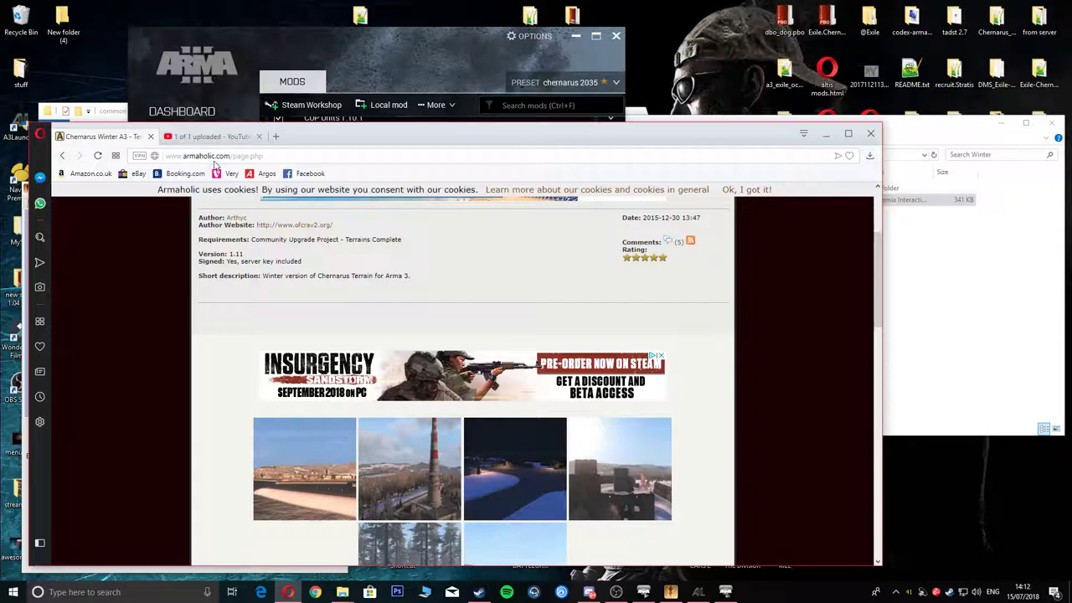
scroll(276, 284, down, 2)
scroll(295, 268, up, 3)
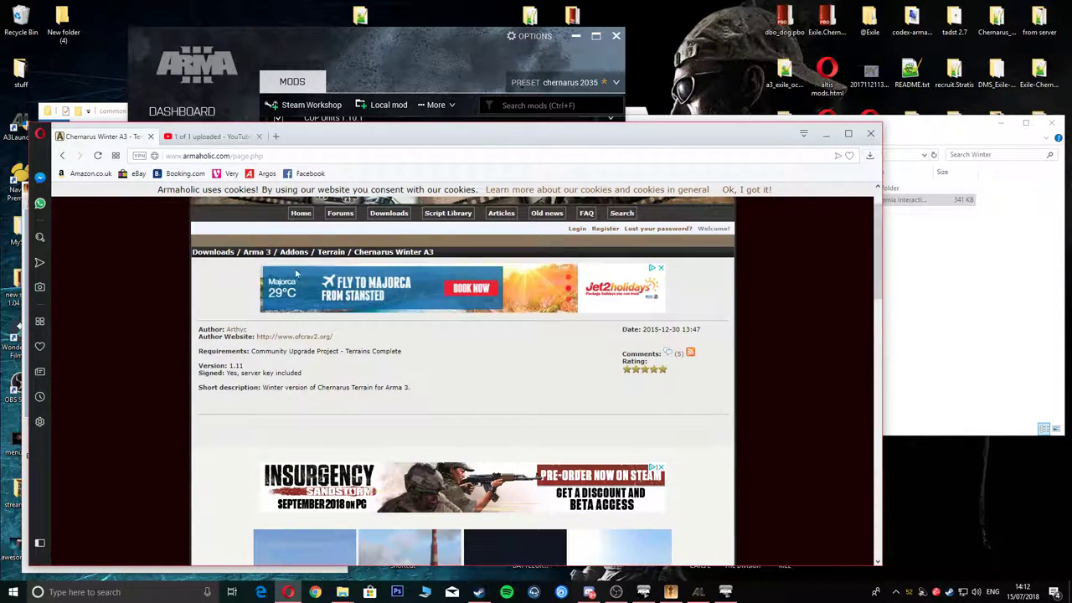
scroll(459, 378, down, 2)
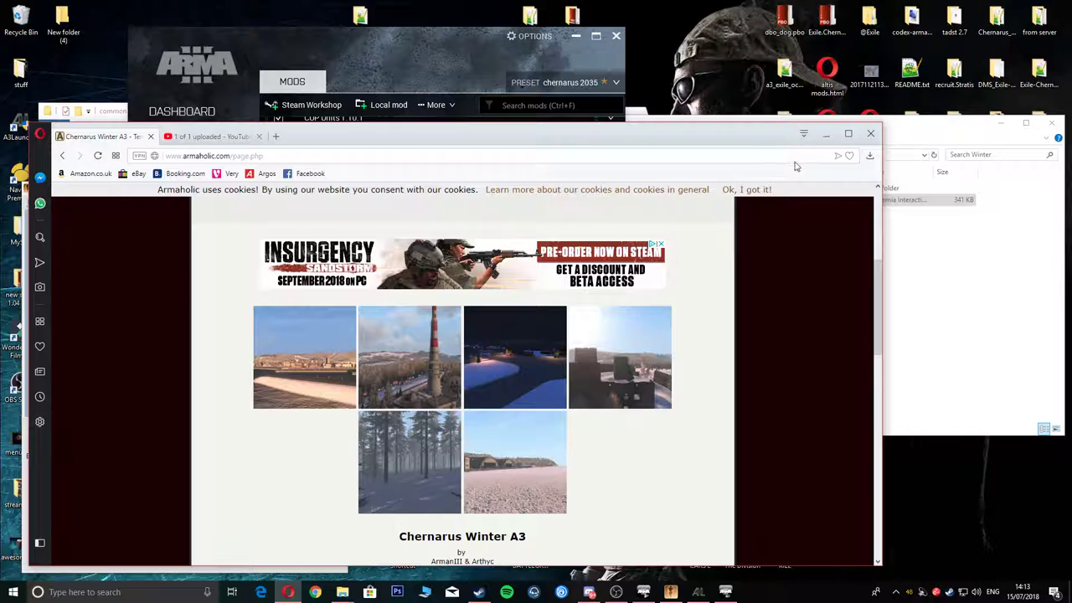
click(870, 159)
click(870, 159)
click(825, 136)
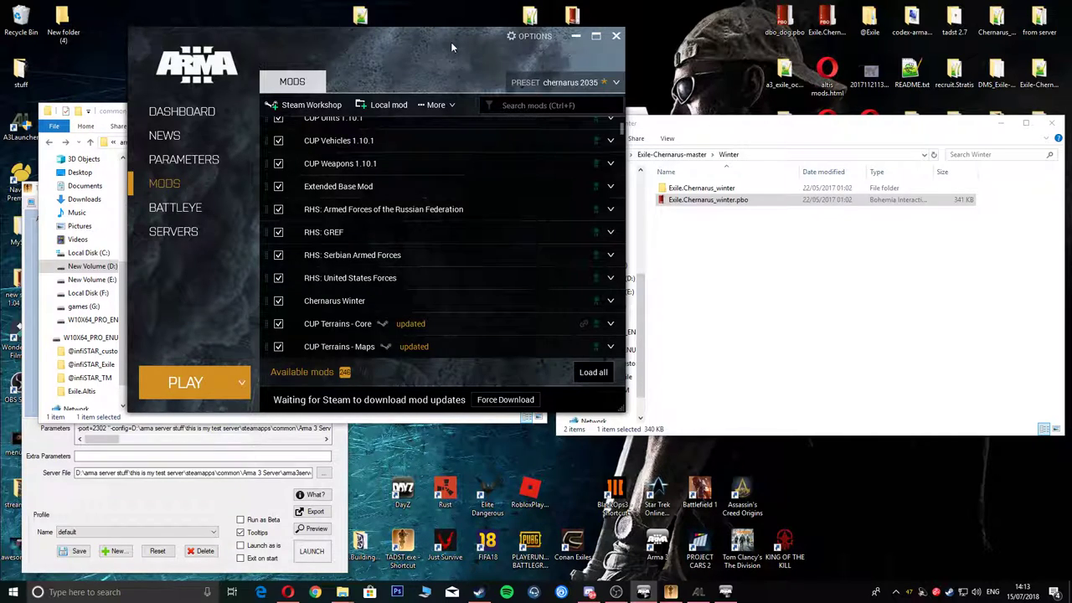
drag(450, 42, 461, 83)
mouse_move(360, 21)
mouse_down()
mouse_move(389, 38)
mouse_move(360, 31)
mouse_up()
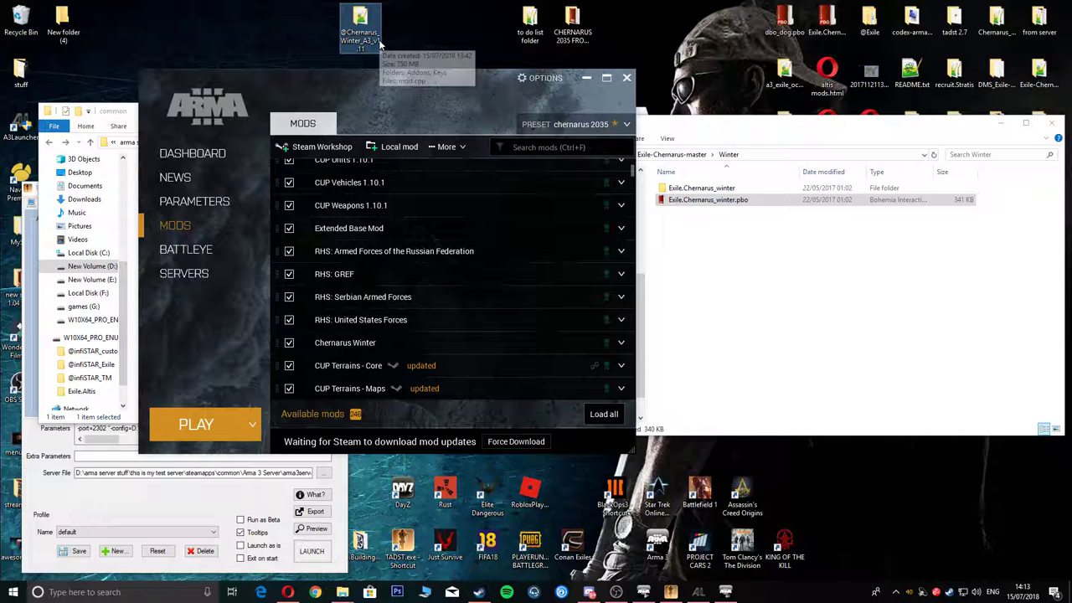
click(391, 147)
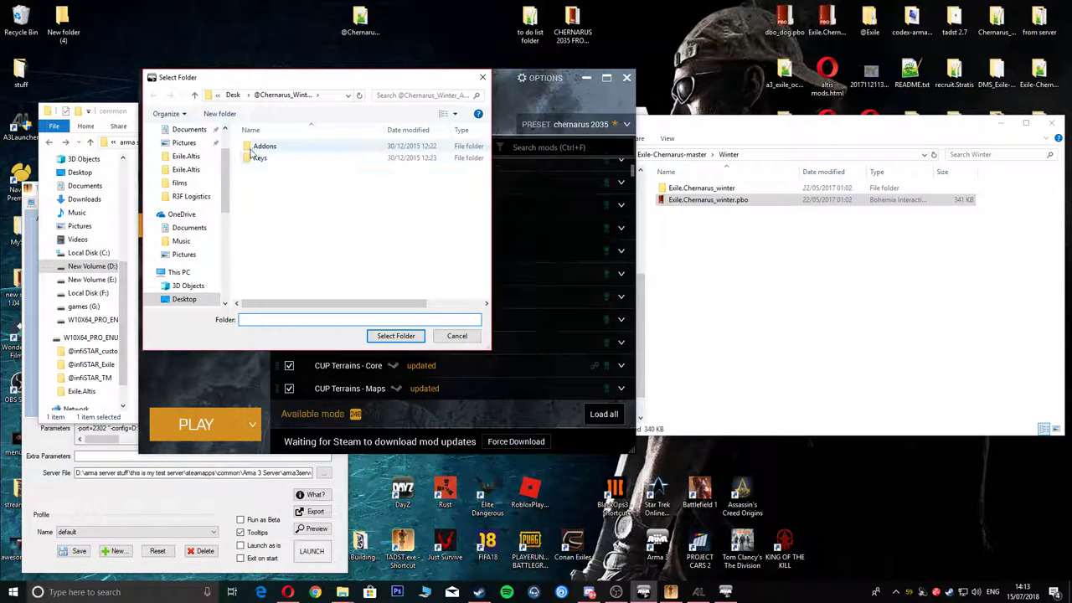
click(183, 300)
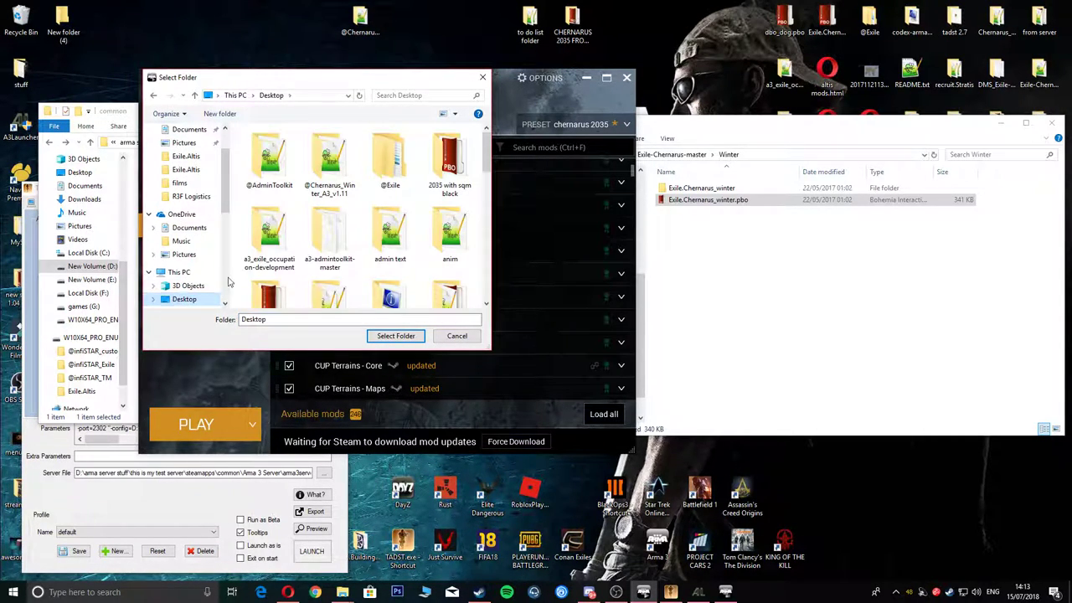
click(335, 167)
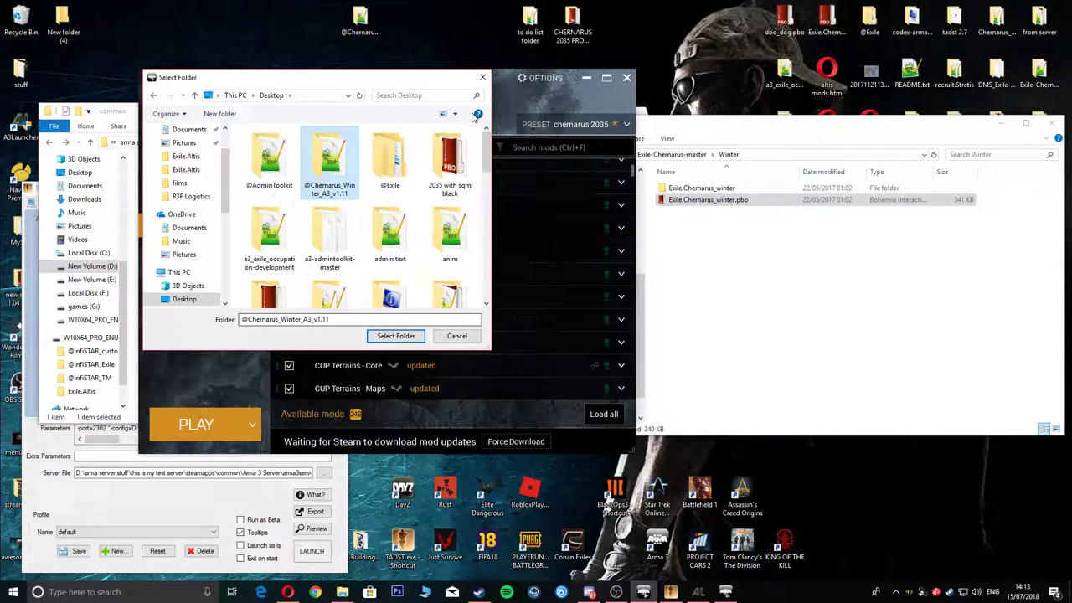
click(489, 79)
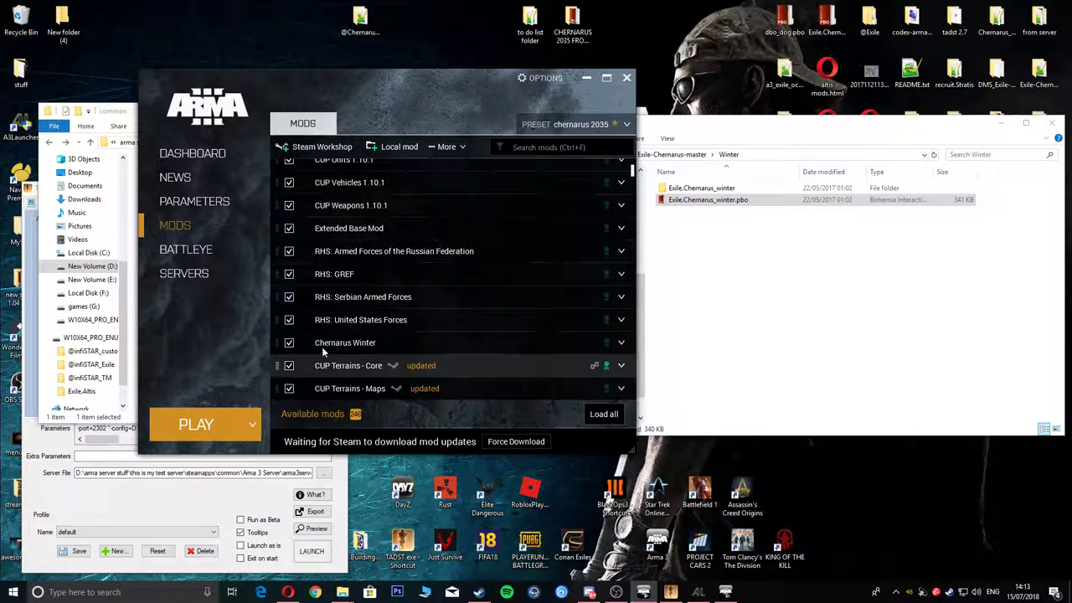
Step: Review the loaded mods in the chernarus 2035 preset from AdminToolkit through CUP Terrains - Maps, and minimize the launcher
scroll(350, 262, up, 3)
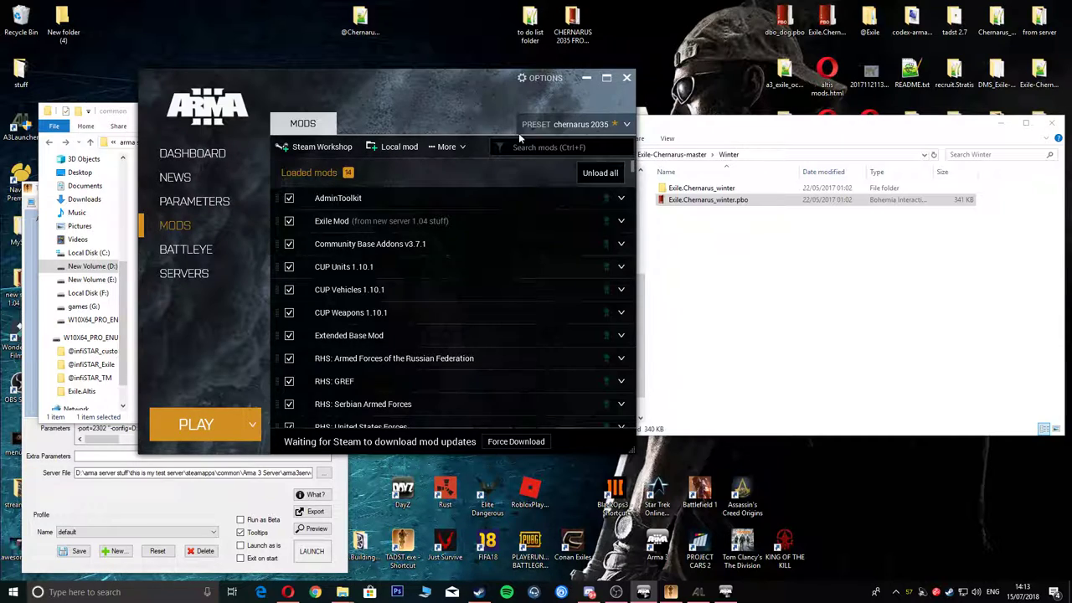
scroll(332, 265, down, 3)
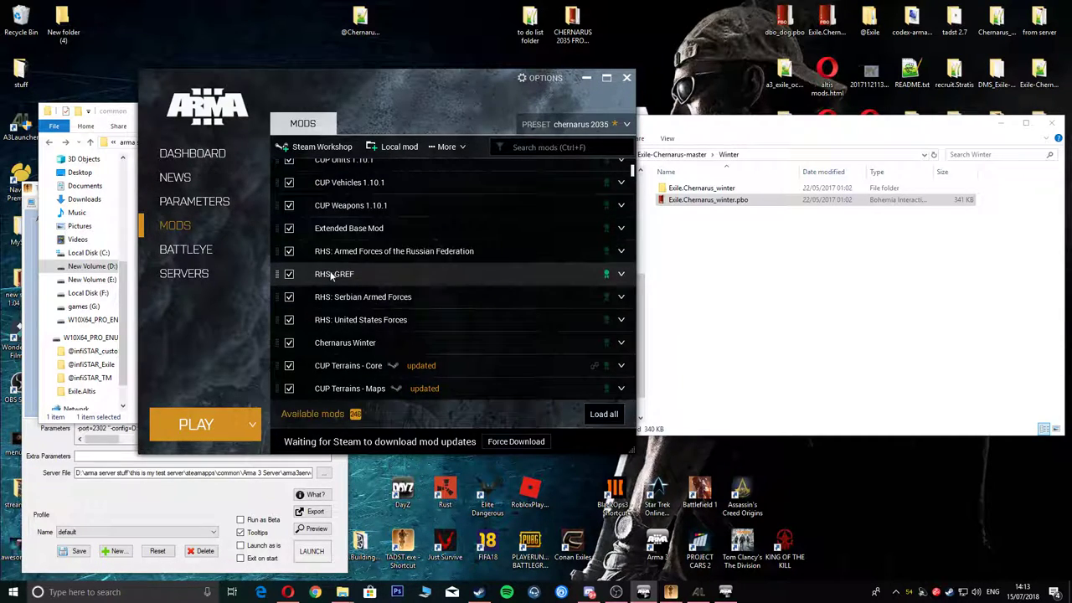
scroll(329, 271, up, 3)
scroll(318, 301, down, 2)
scroll(311, 329, down, 1)
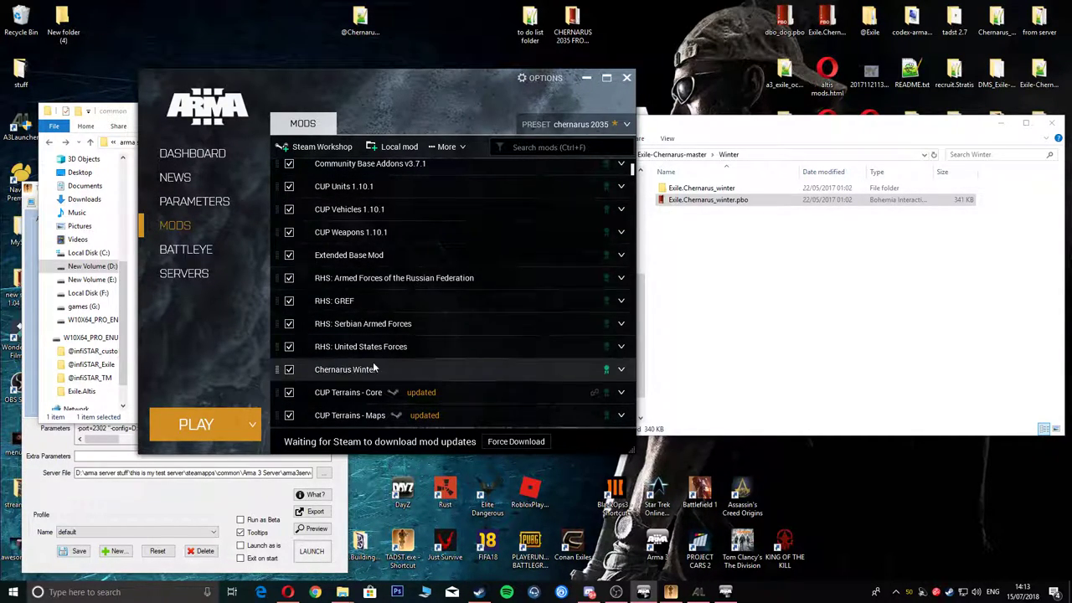
scroll(343, 352, up, 3)
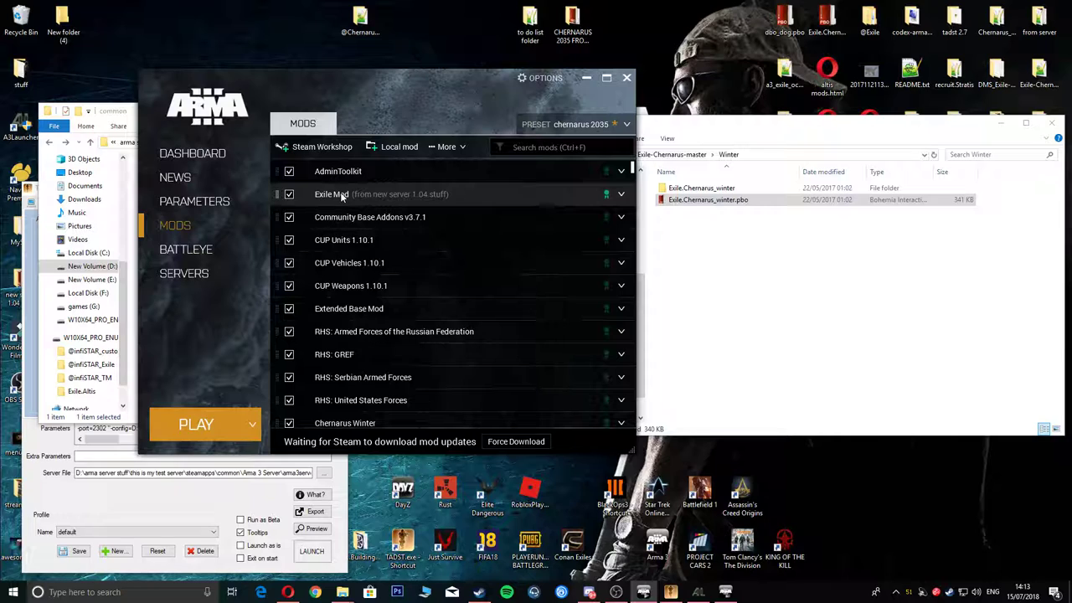
scroll(343, 209, down, 2)
scroll(346, 222, down, 2)
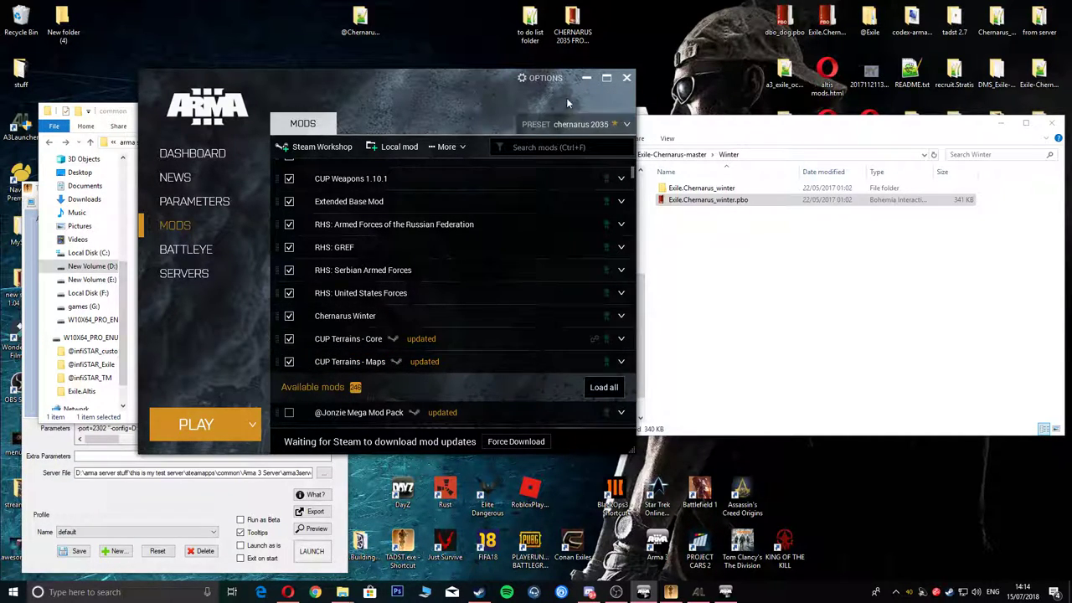
click(586, 78)
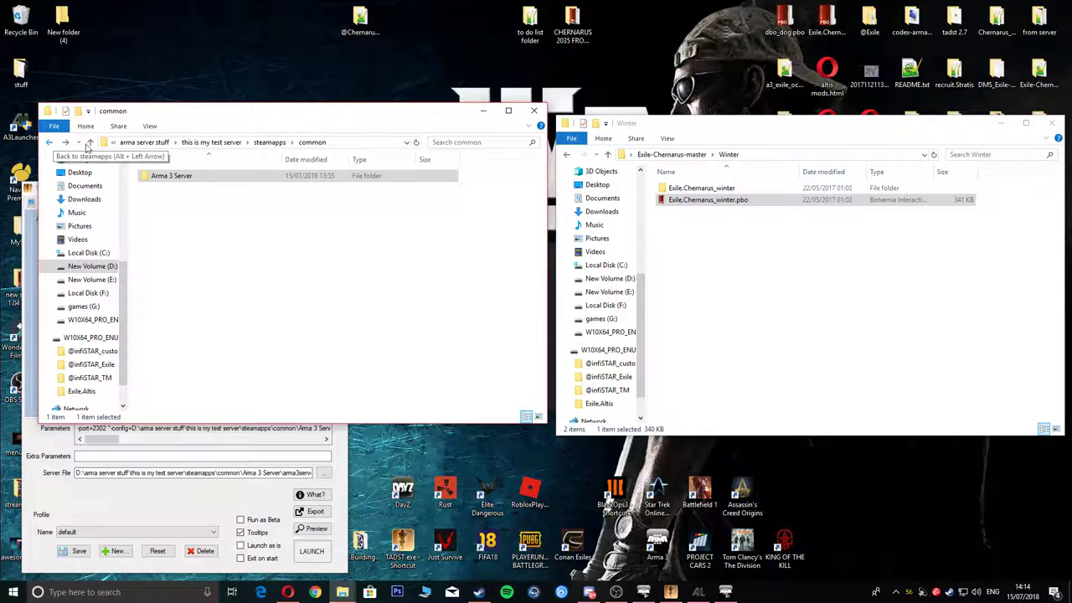
Step: Open the Arma 3 Server folder and place the restored Arma 3 Launcher beside it to compare the mods
double_click(177, 178)
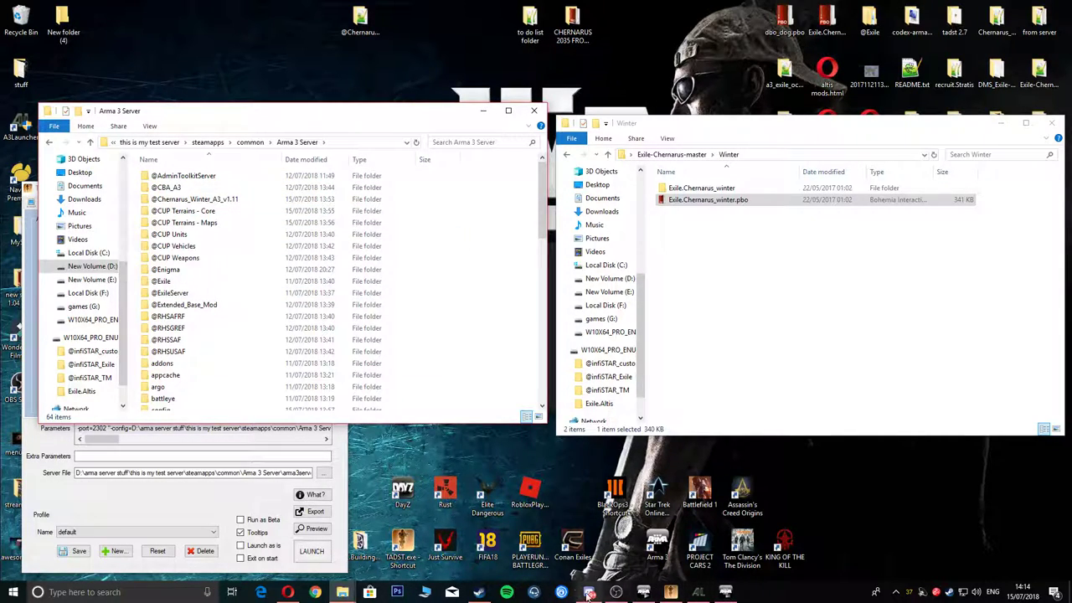
click(726, 592)
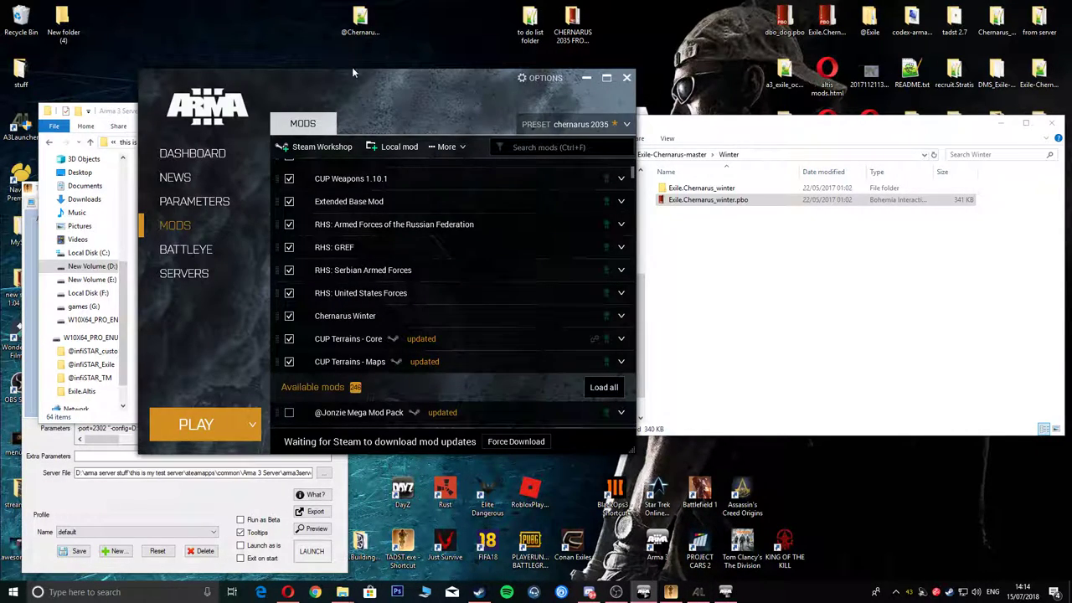
drag(360, 75, 732, 87)
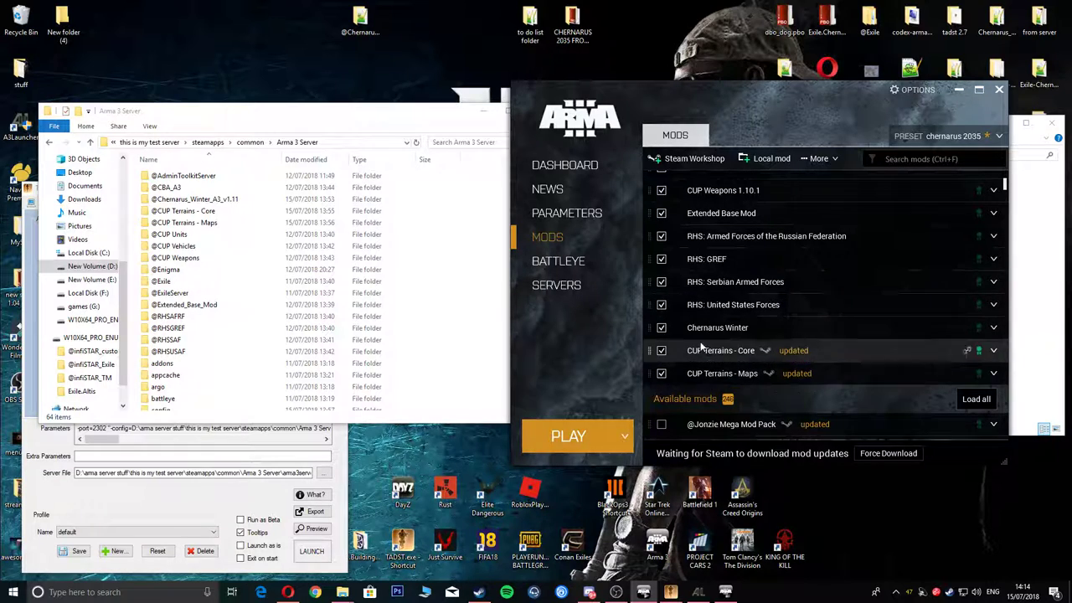
click(255, 112)
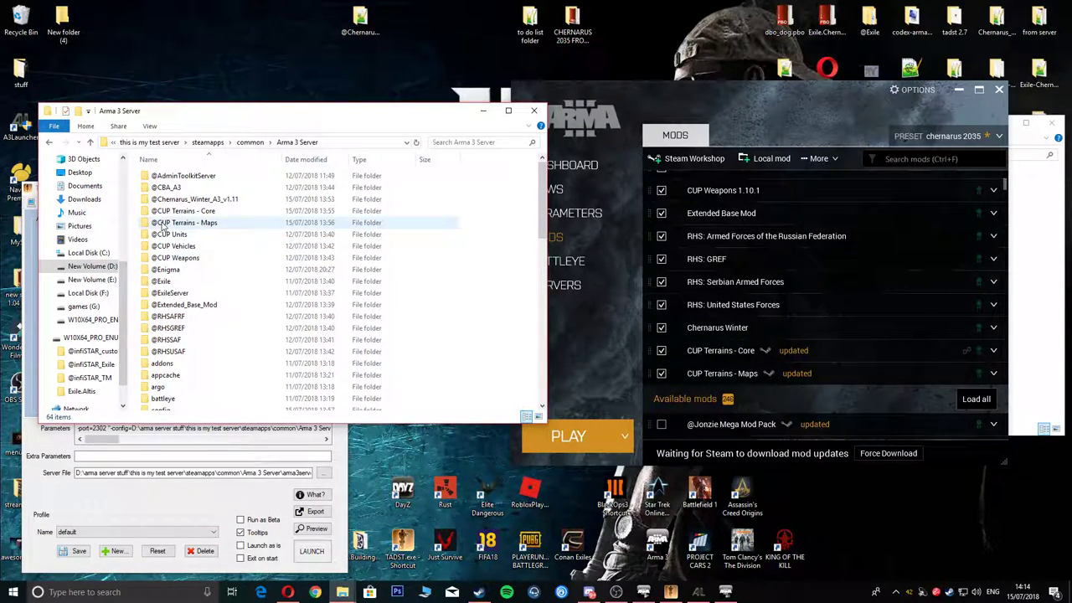
click(592, 337)
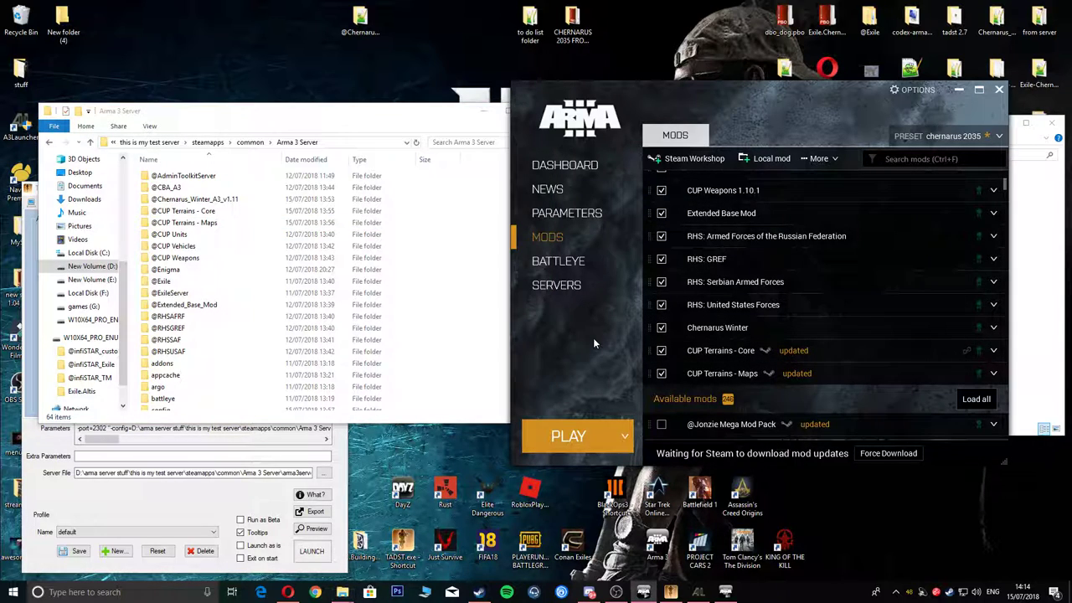
Step: Open the folder location of the Chernarus Winter mod from the launcher and arrange it beside the Arma 3 Server folder
right_click(711, 326)
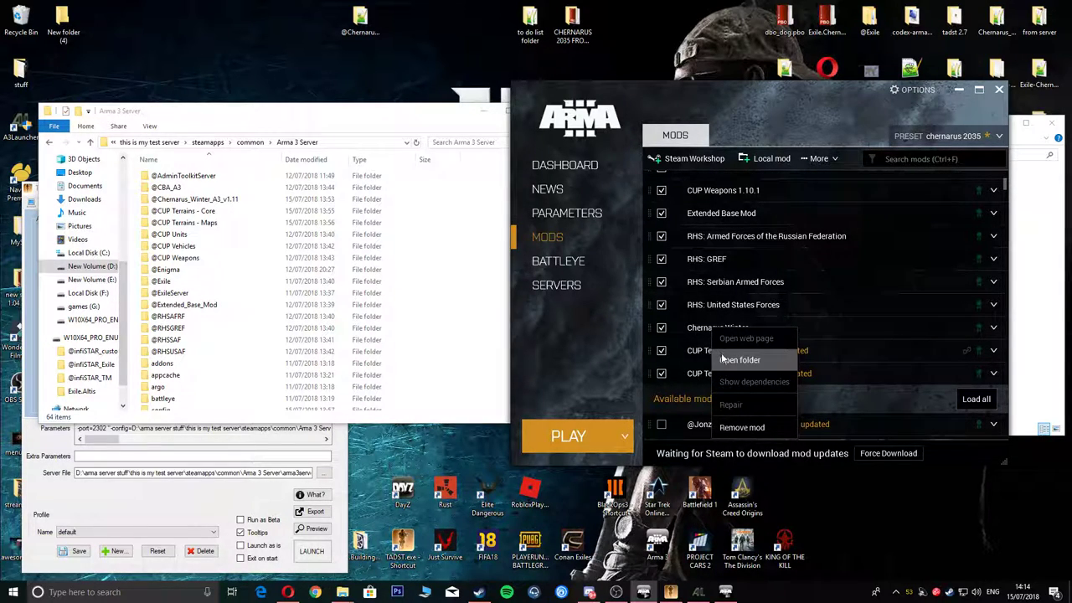
click(731, 362)
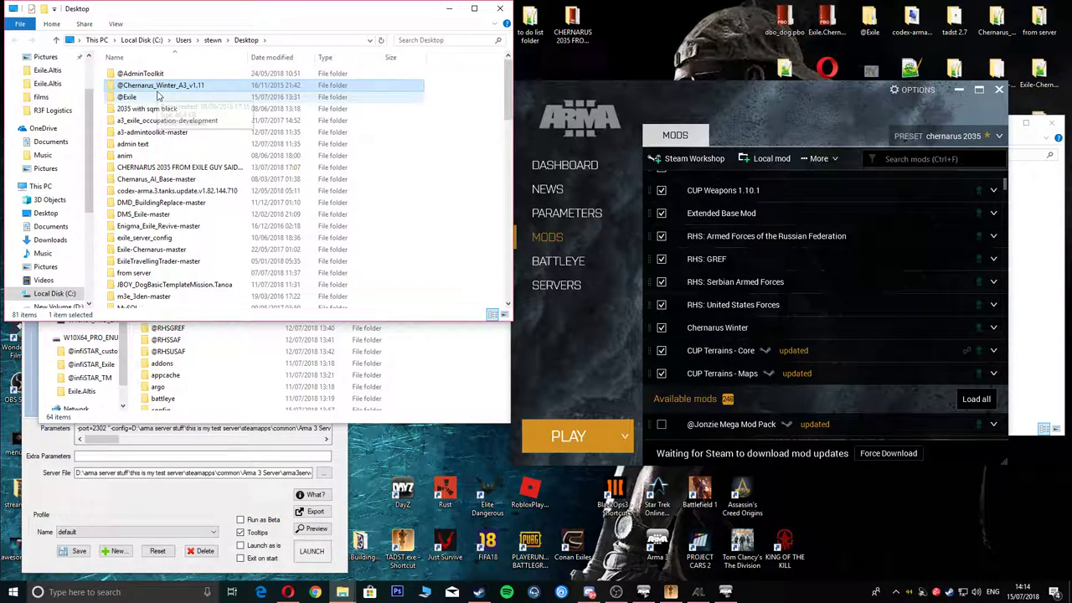
drag(215, 12, 611, 56)
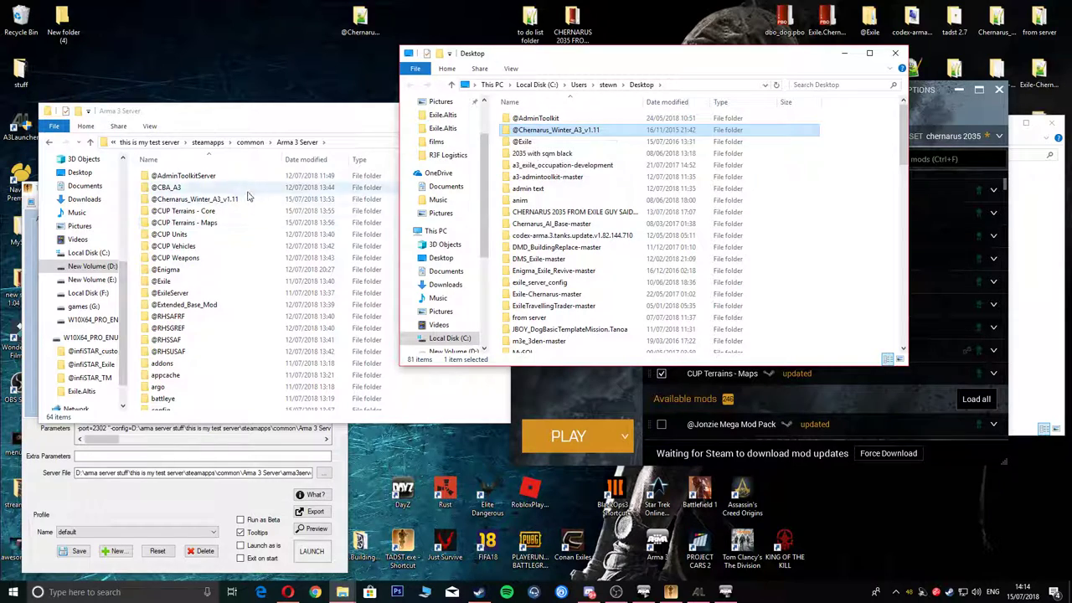
drag(283, 119, 244, 109)
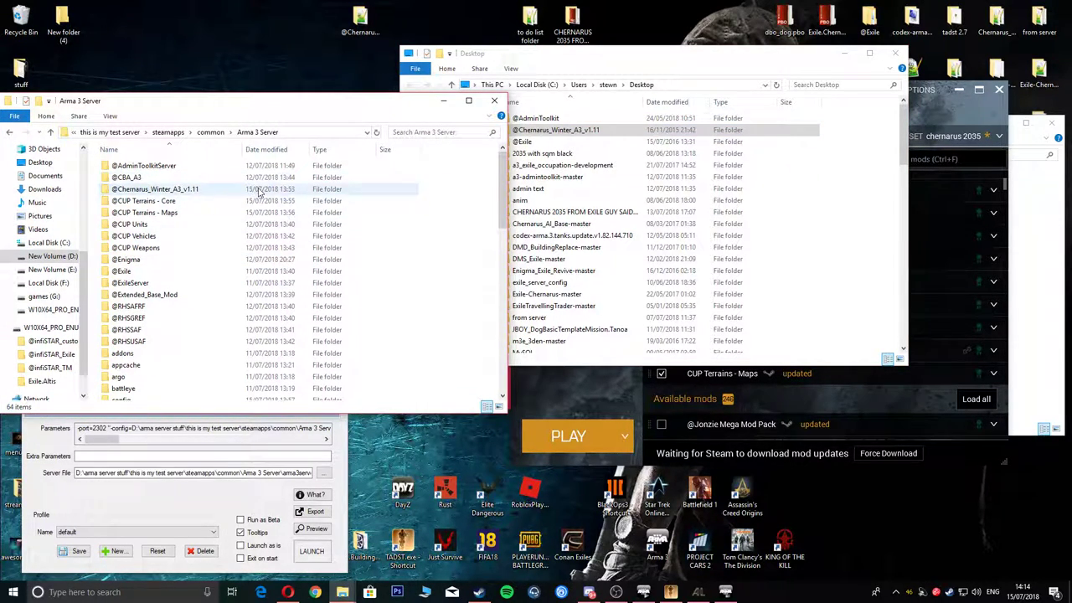
click(580, 65)
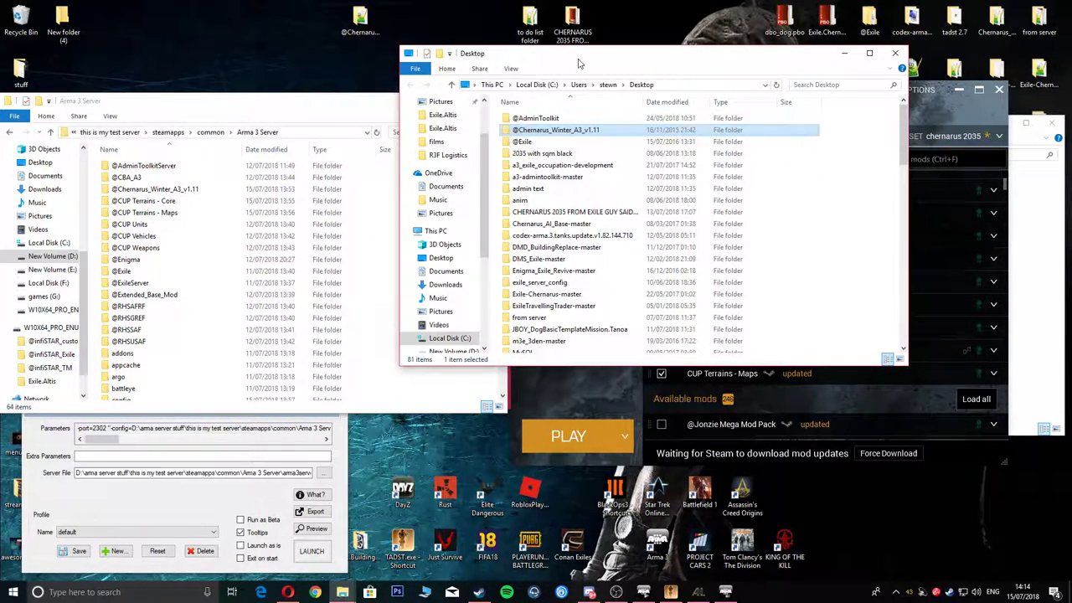
scroll(575, 318, down, 5)
scroll(574, 319, up, 4)
scroll(572, 321, up, 3)
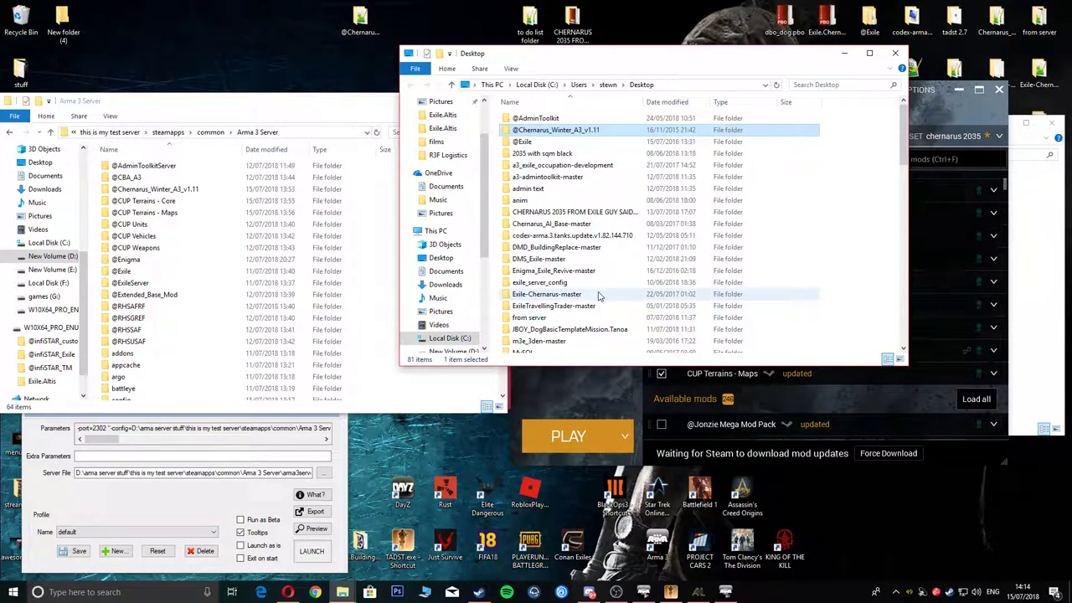
click(949, 112)
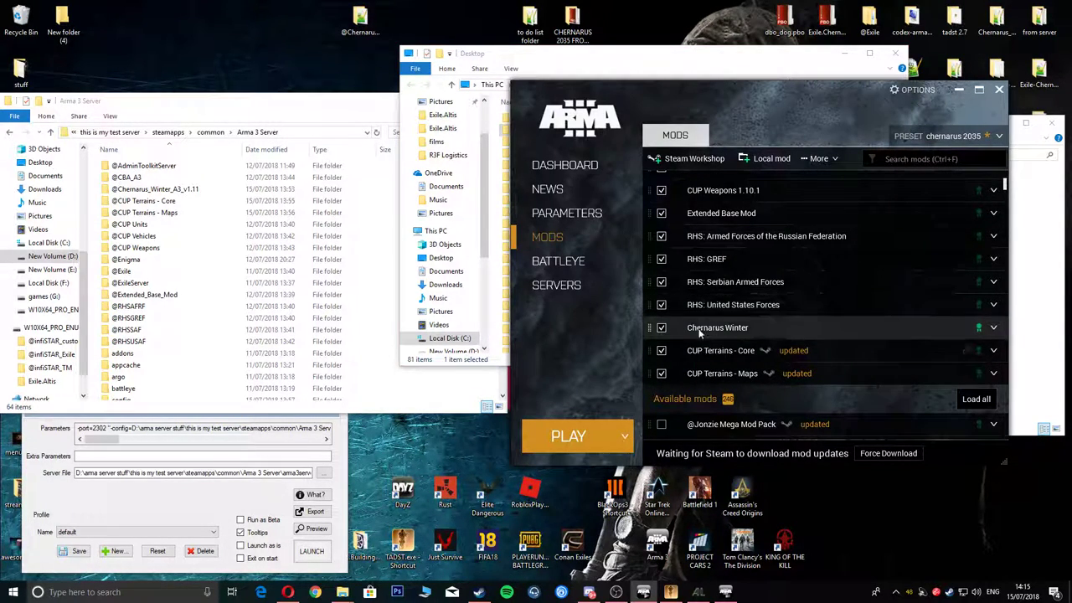
click(580, 77)
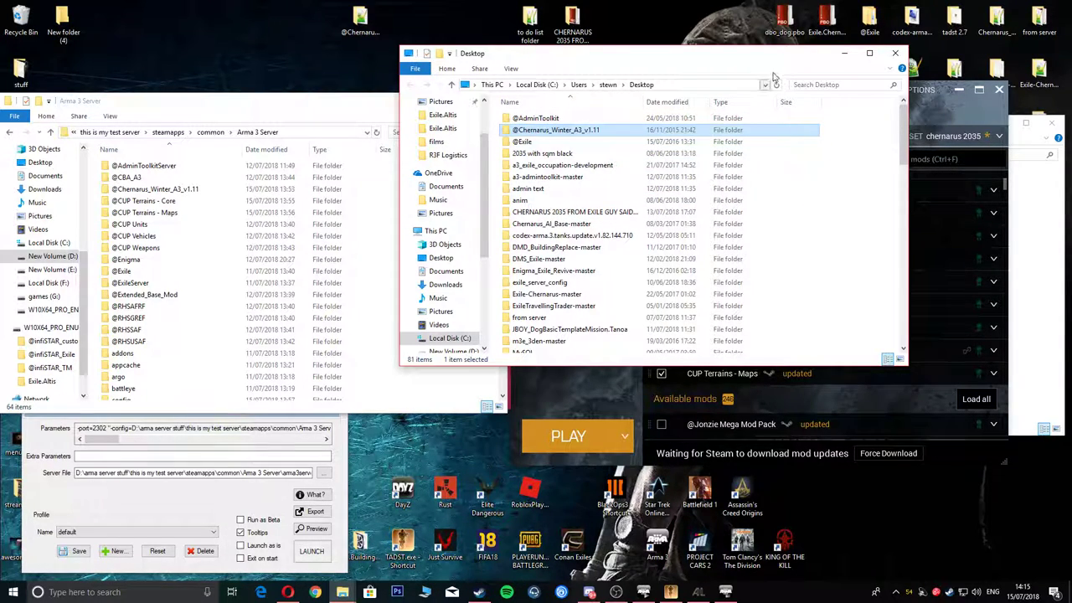
click(925, 109)
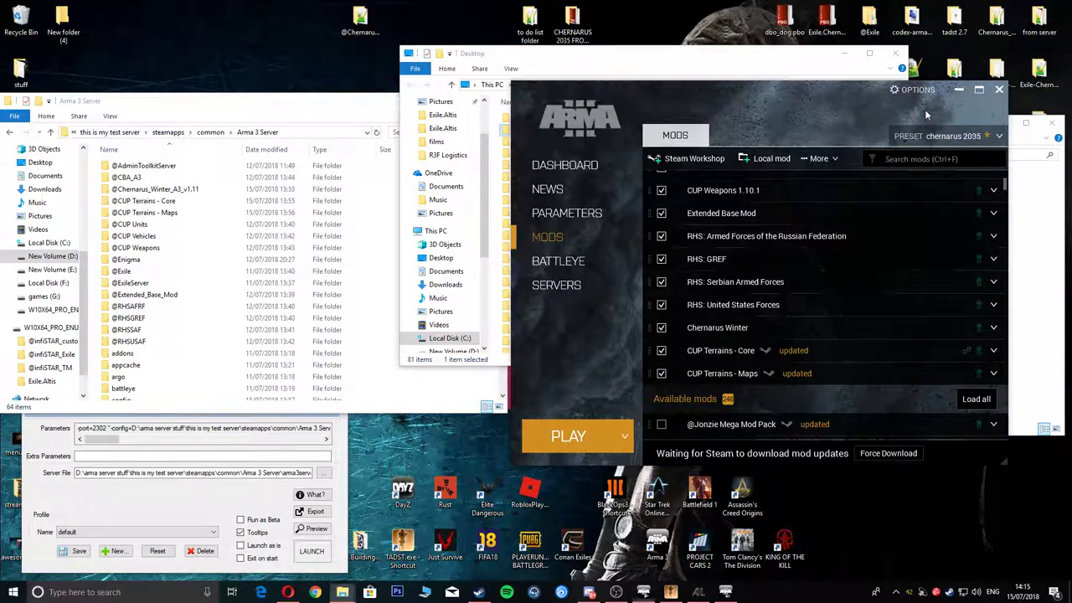
Step: Open the folder location of the CUP Terrains - Core mod from the launcher and compare it with the Arma 3 Server folder
right_click(704, 350)
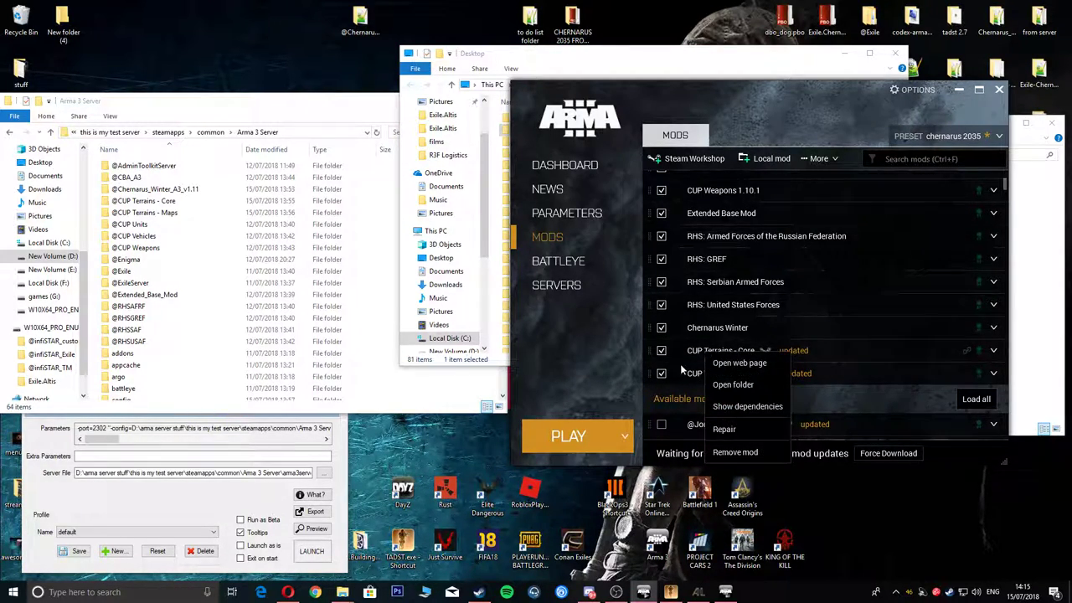
click(731, 385)
click(605, 391)
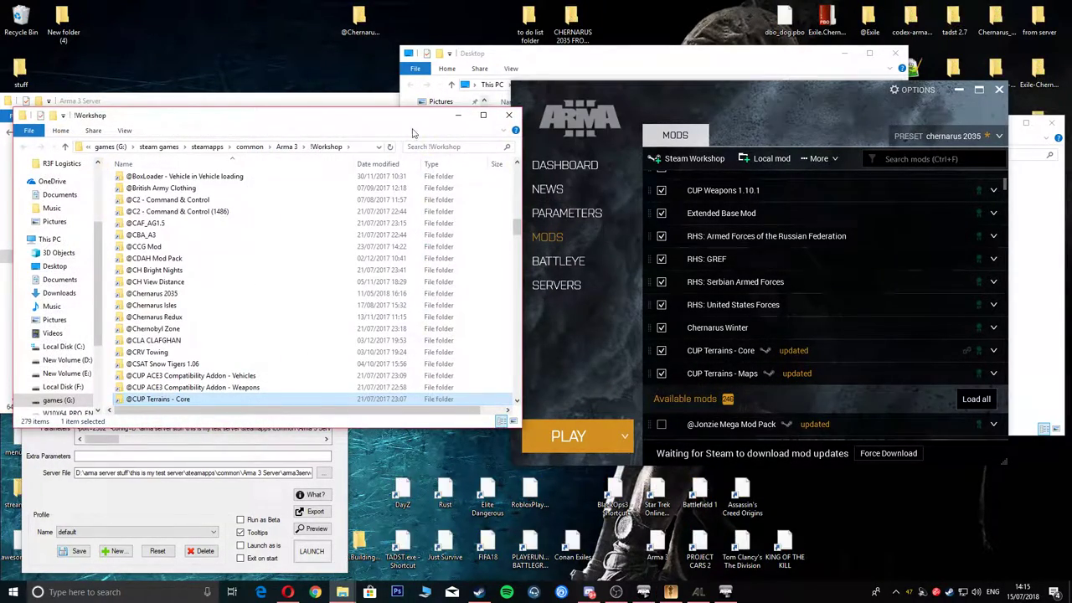
drag(412, 132, 843, 91)
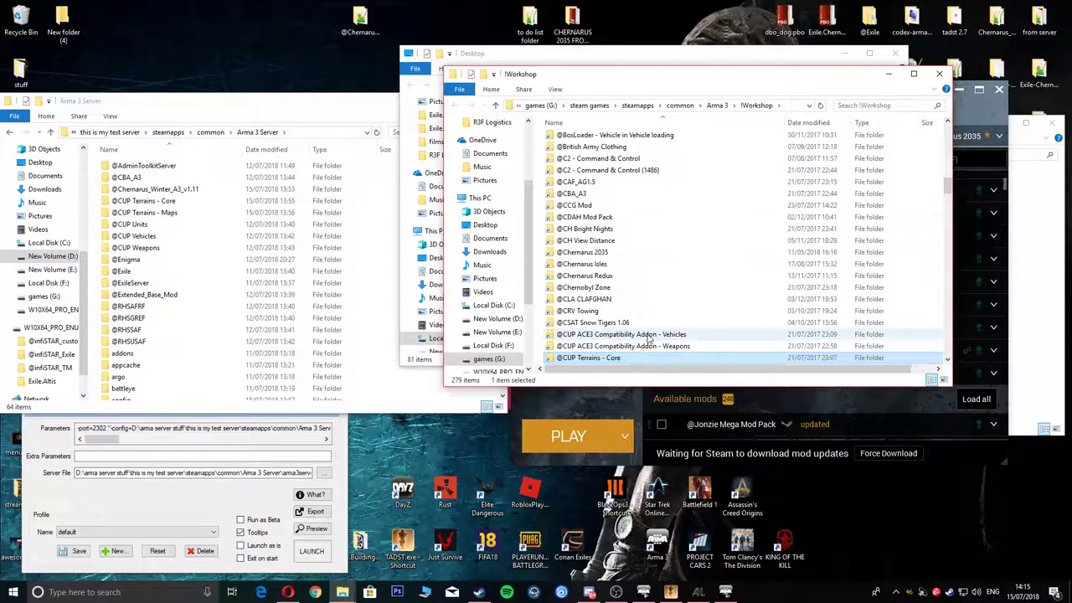
scroll(649, 339, down, 1)
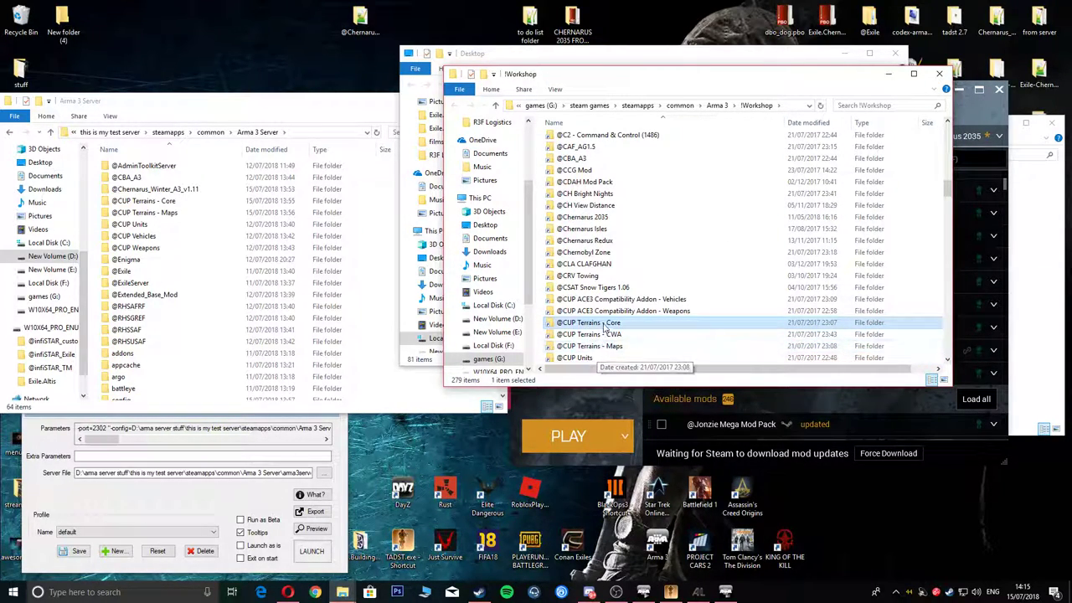
click(286, 124)
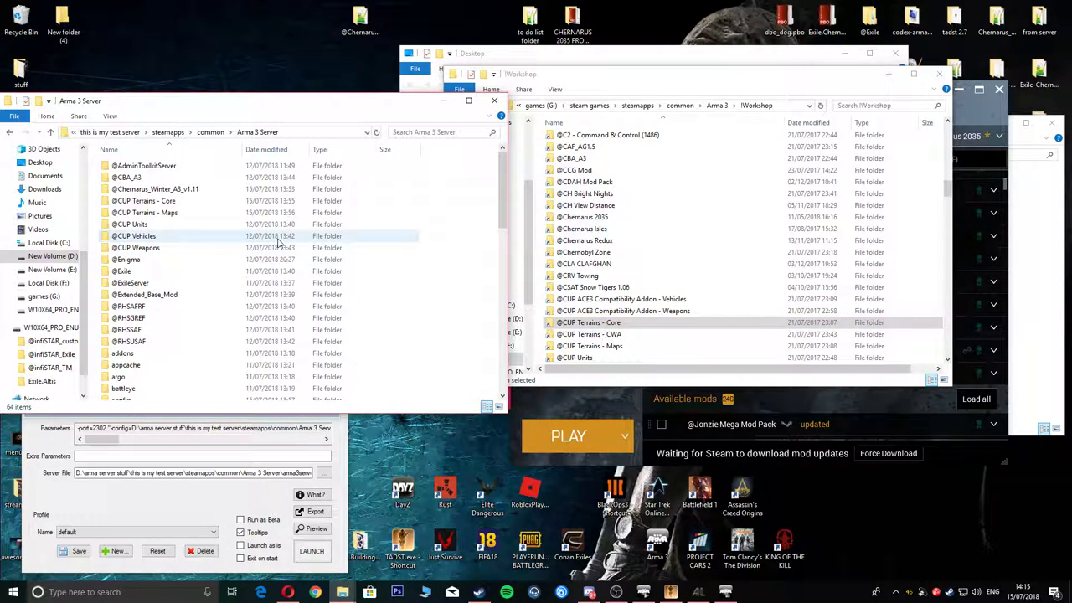
Step: Close the !Workshop and Desktop folder windows and minimize the Arma 3 Launcher
click(938, 73)
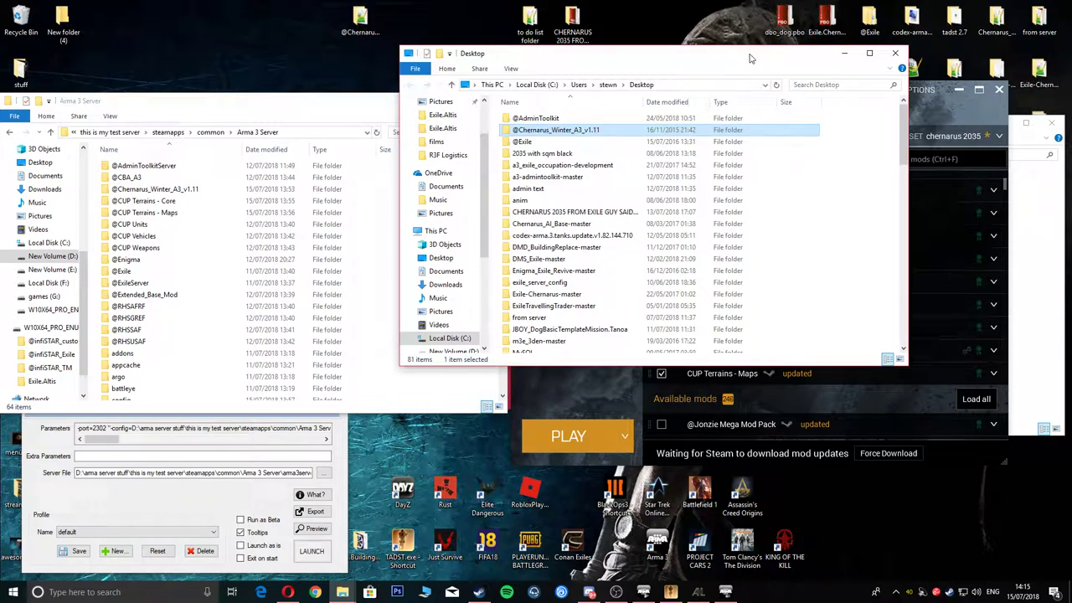
click(893, 54)
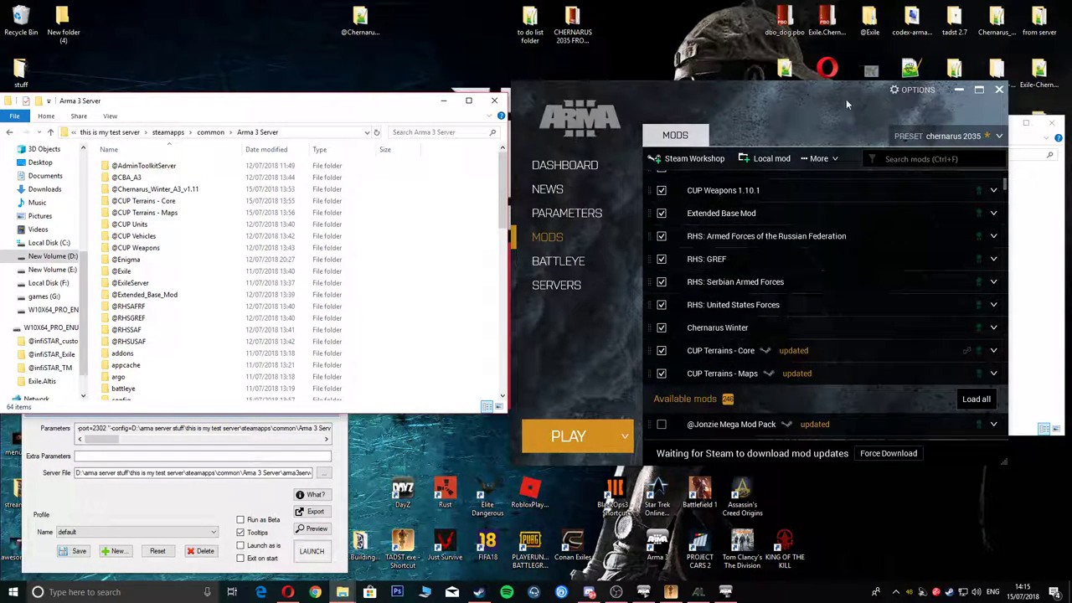
click(958, 90)
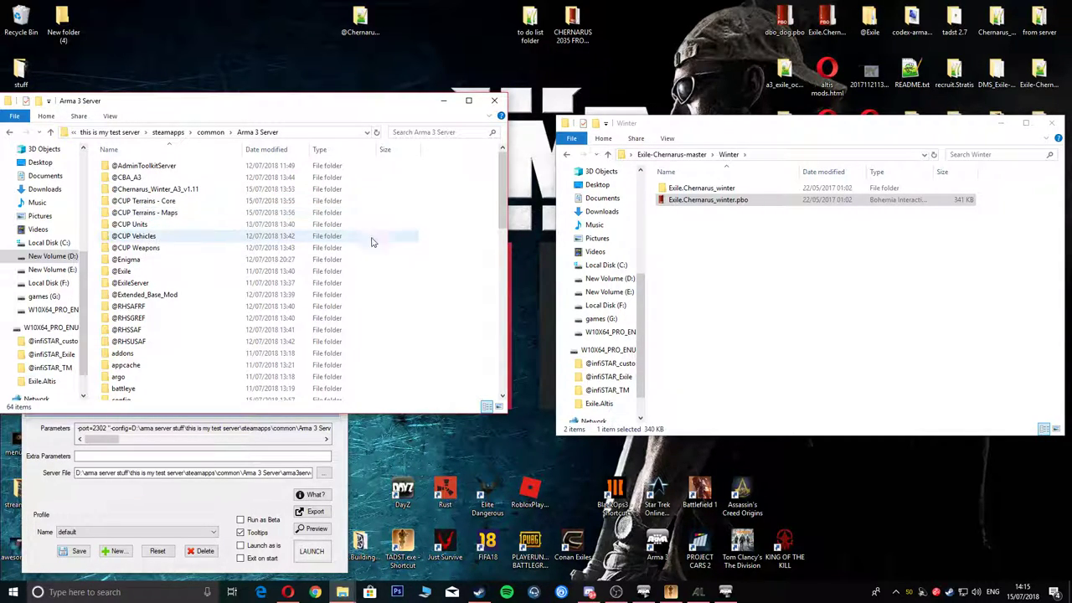
click(167, 494)
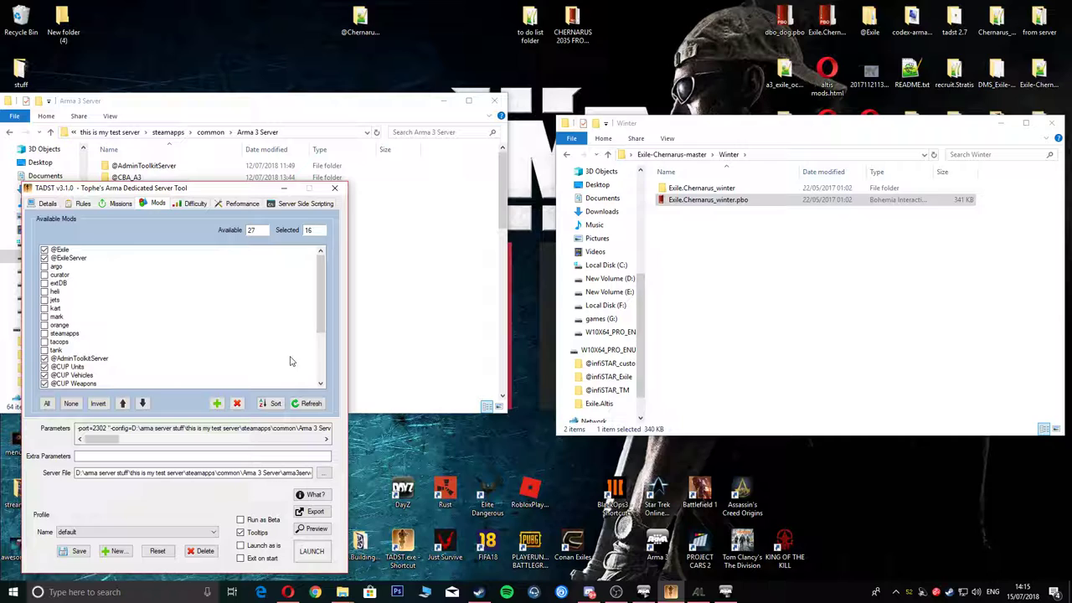
scroll(290, 361, down, 4)
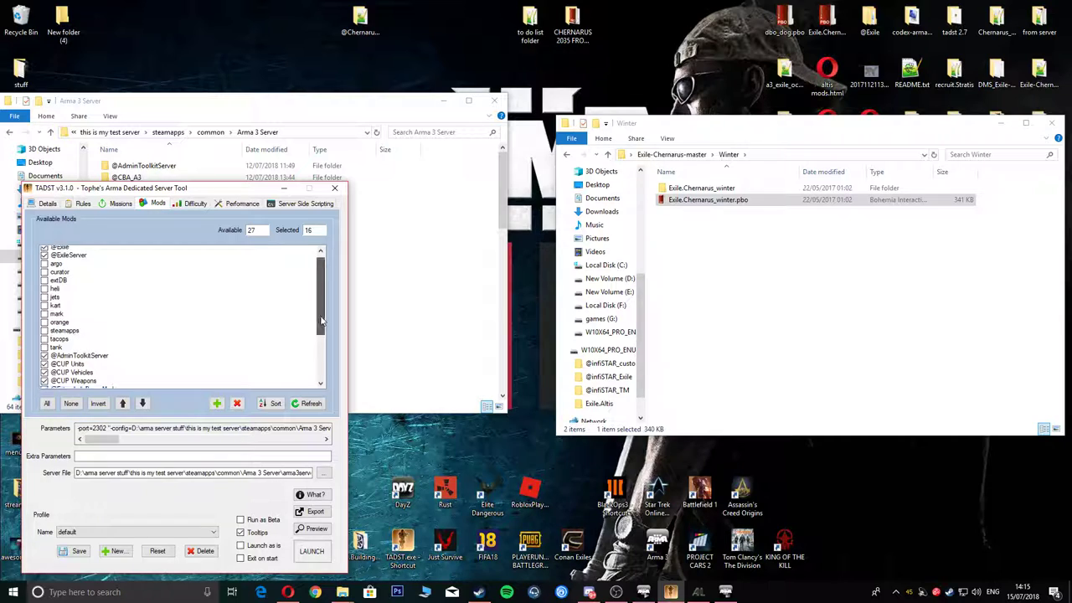
click(306, 404)
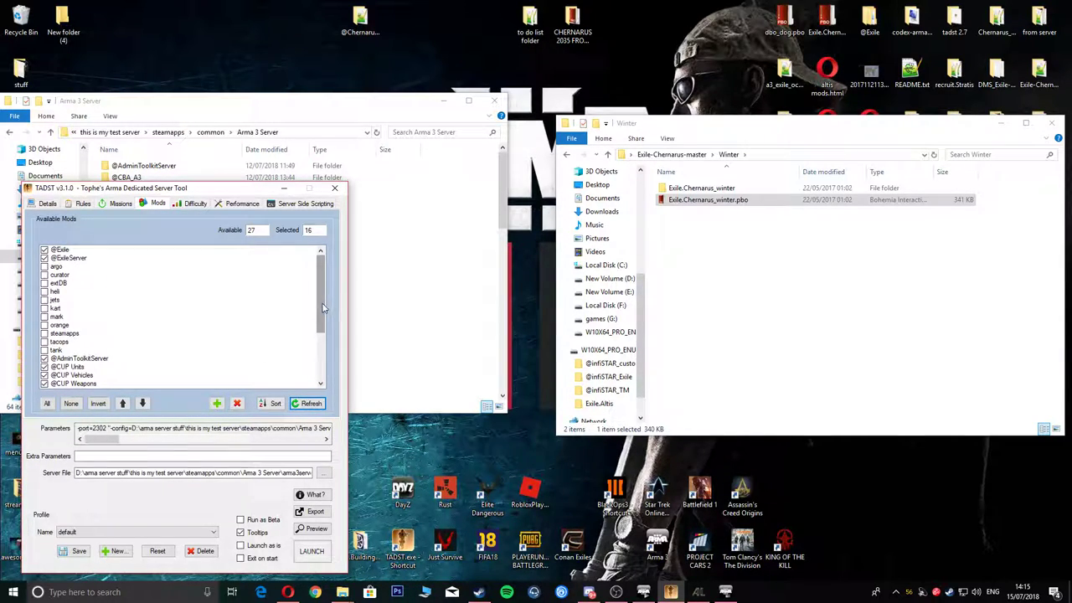
drag(323, 308, 142, 388)
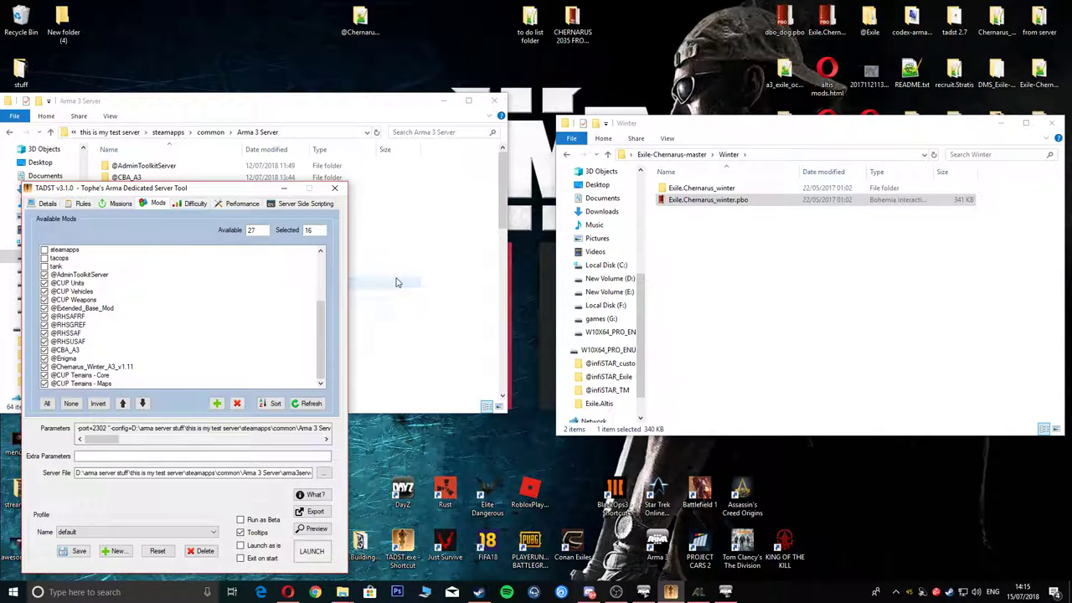
Step: Open the mpmissions folder inside the Arma 3 Server folder
click(433, 290)
scroll(261, 333, down, 6)
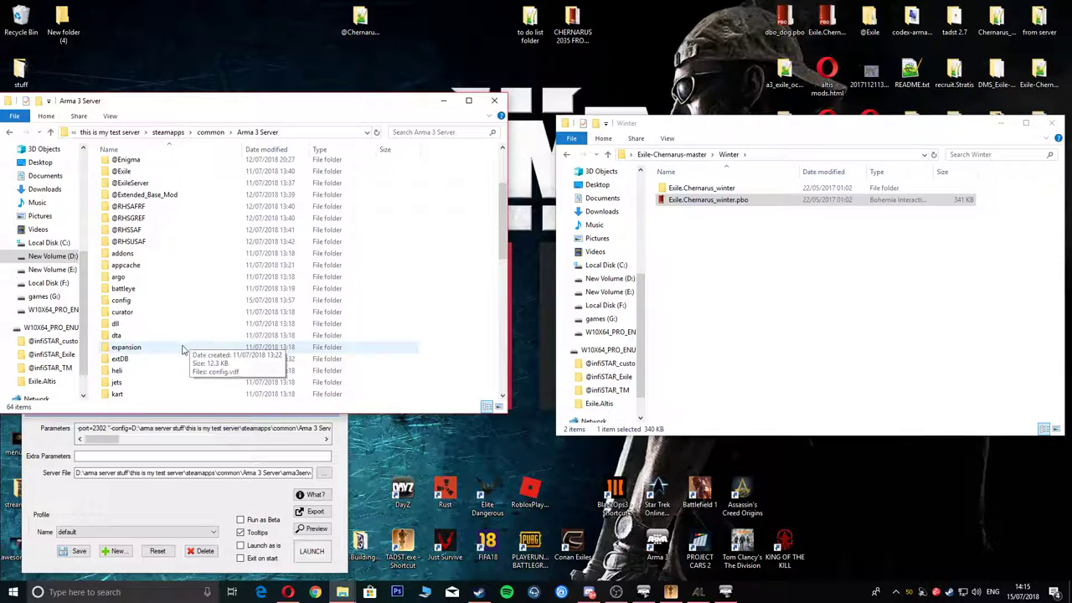
double_click(135, 335)
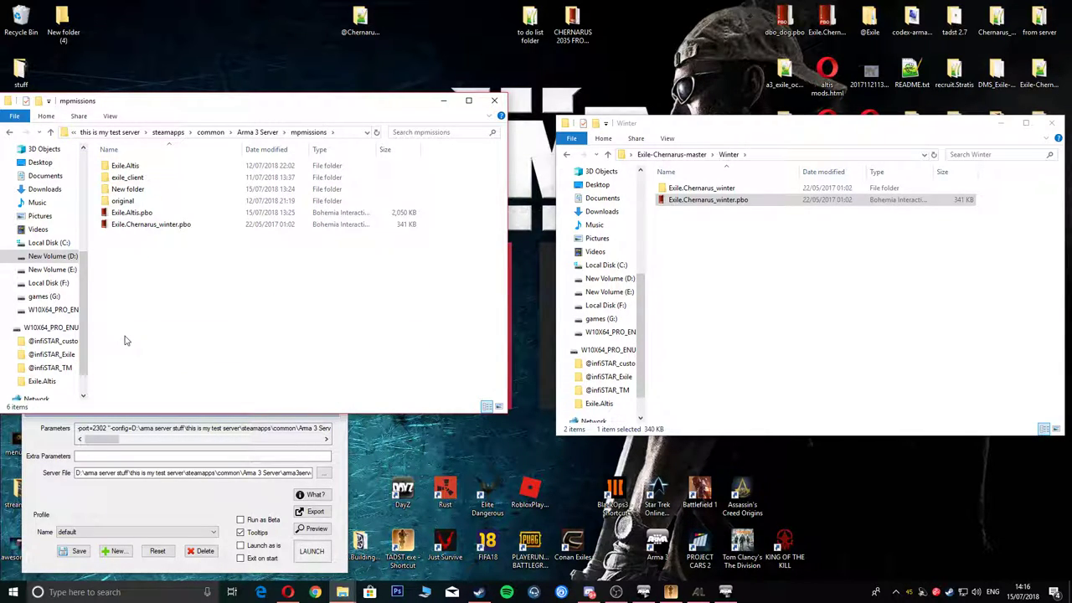
Step: Place the Winter folder window closer to mpmissions and compare the Exile.Chernarus_winter.pbo mission file in both folders
click(687, 202)
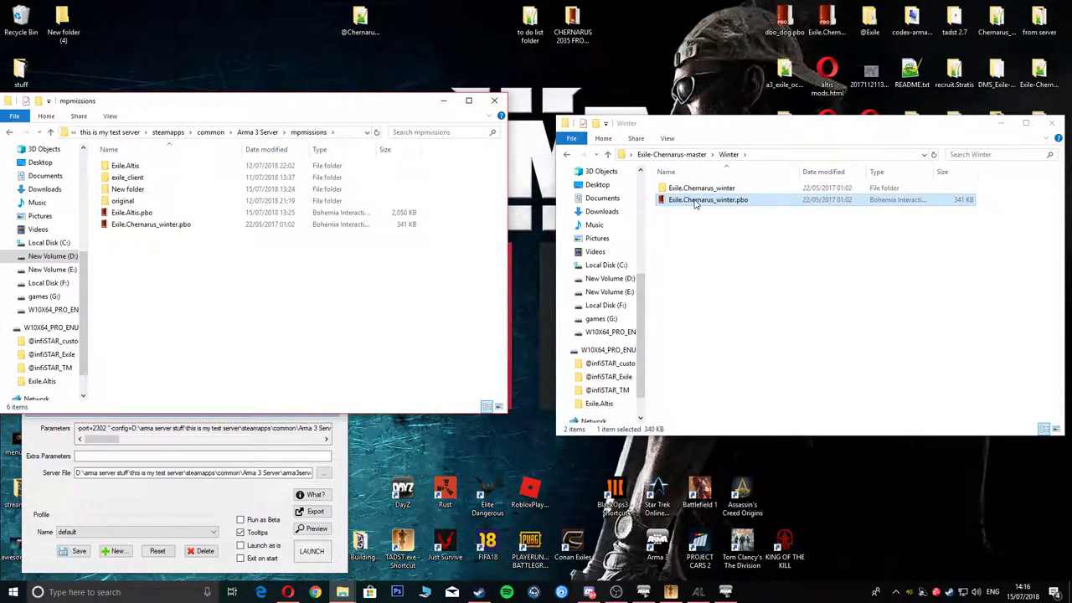
drag(741, 128, 711, 127)
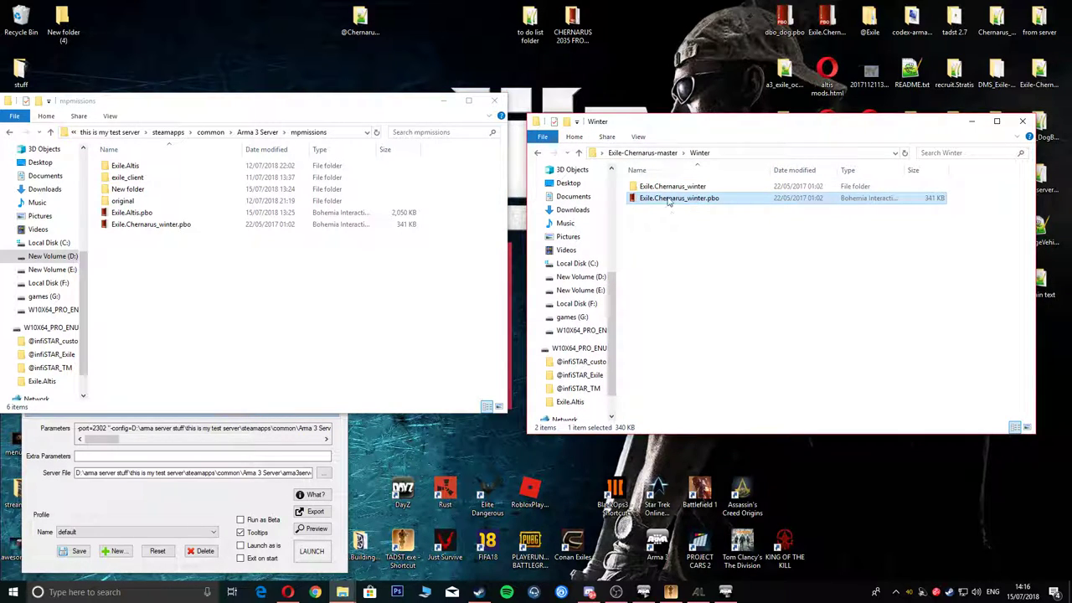
mouse_move(663, 204)
mouse_down()
mouse_move(687, 214)
mouse_move(678, 206)
mouse_up()
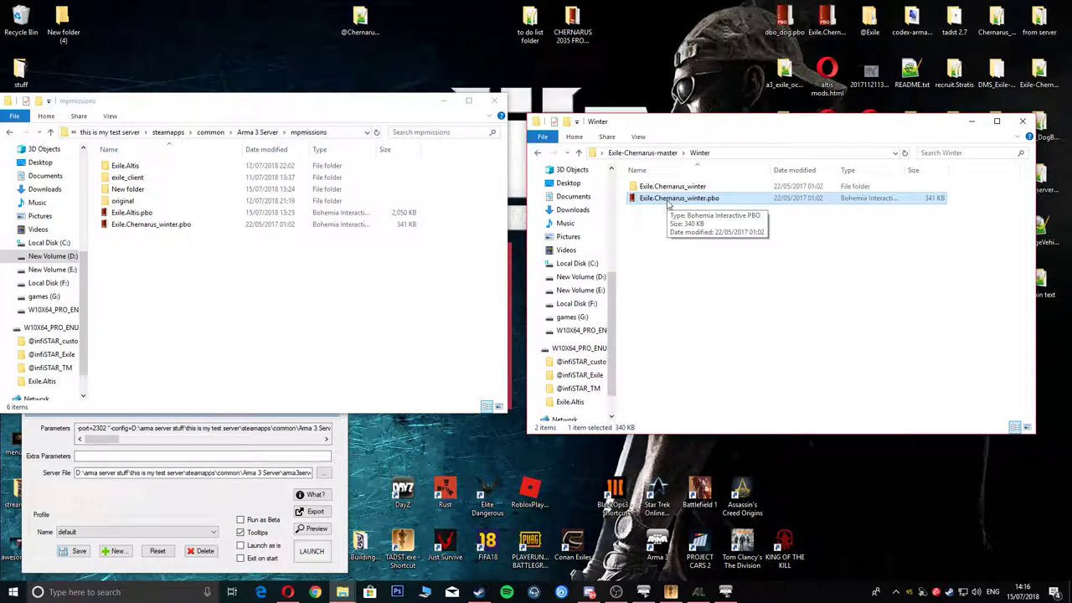
drag(668, 204, 684, 204)
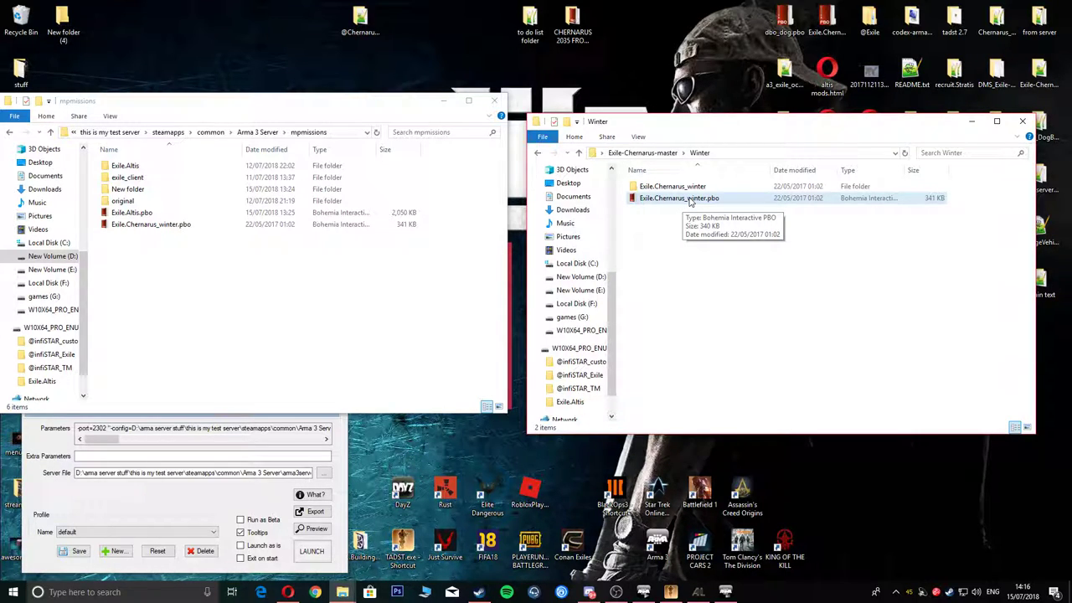
drag(689, 202, 678, 202)
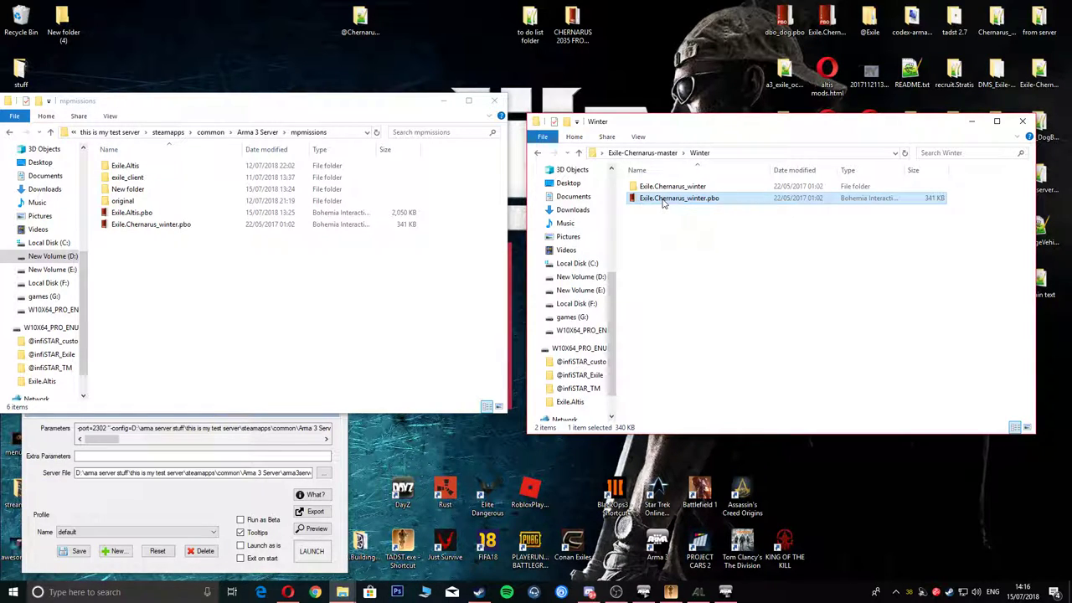
drag(663, 203, 177, 241)
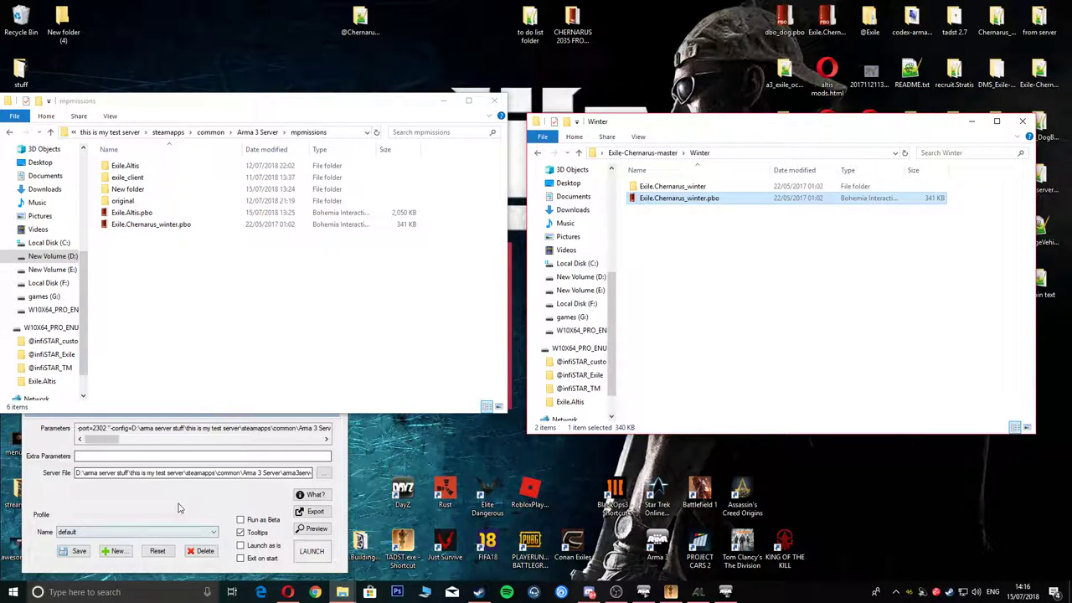
Step: Examine the mission list in TADST, ticking Exile.Altis.pbo and unticking it again, and compare the list with the mpmissions folder
key(alt+Tab)
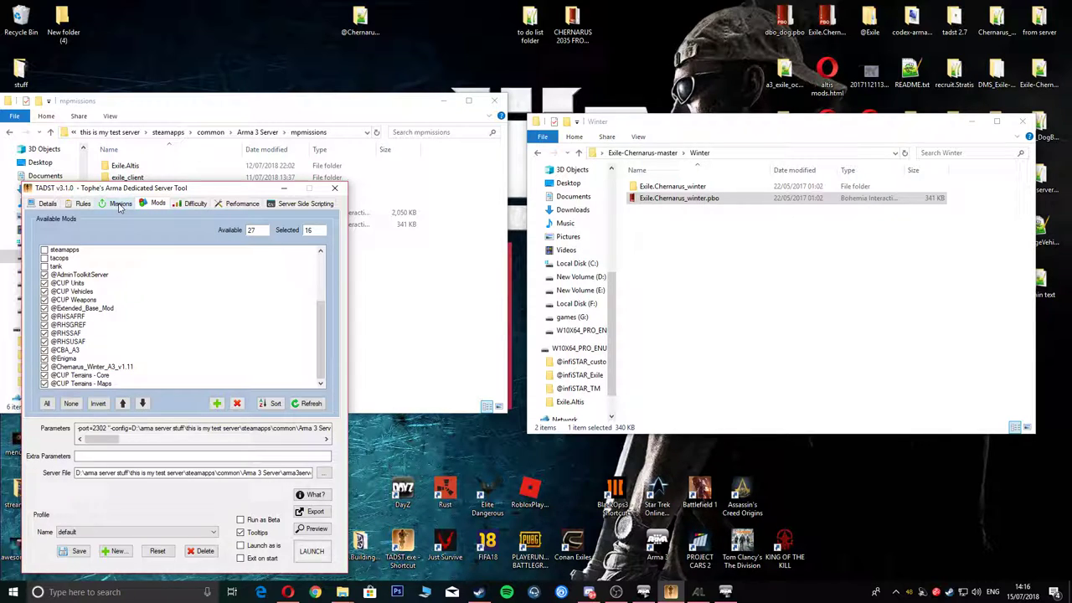
click(119, 204)
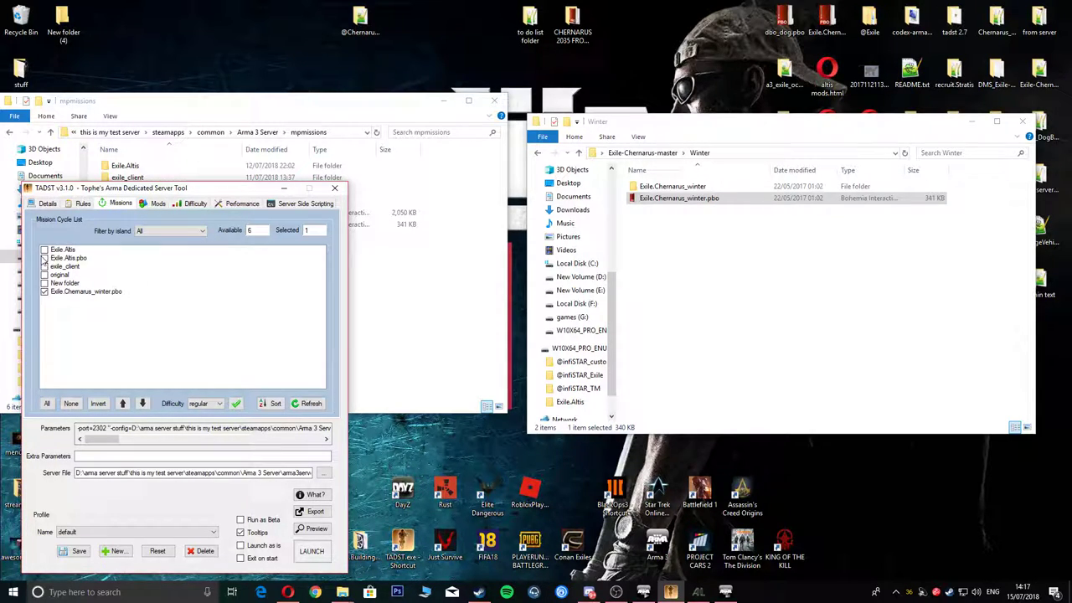
click(49, 261)
click(44, 258)
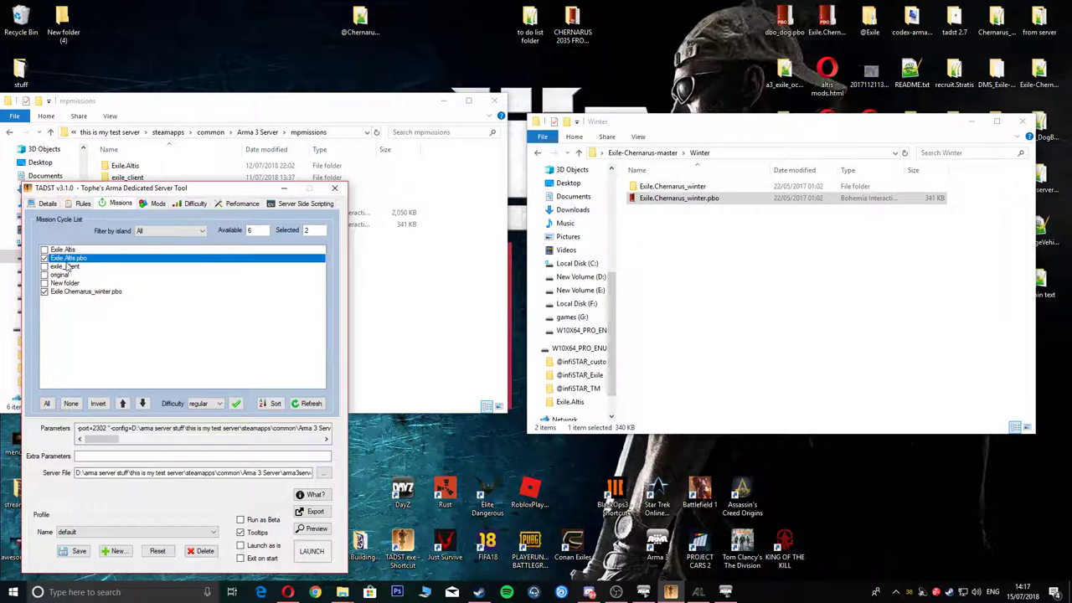
click(44, 259)
click(177, 106)
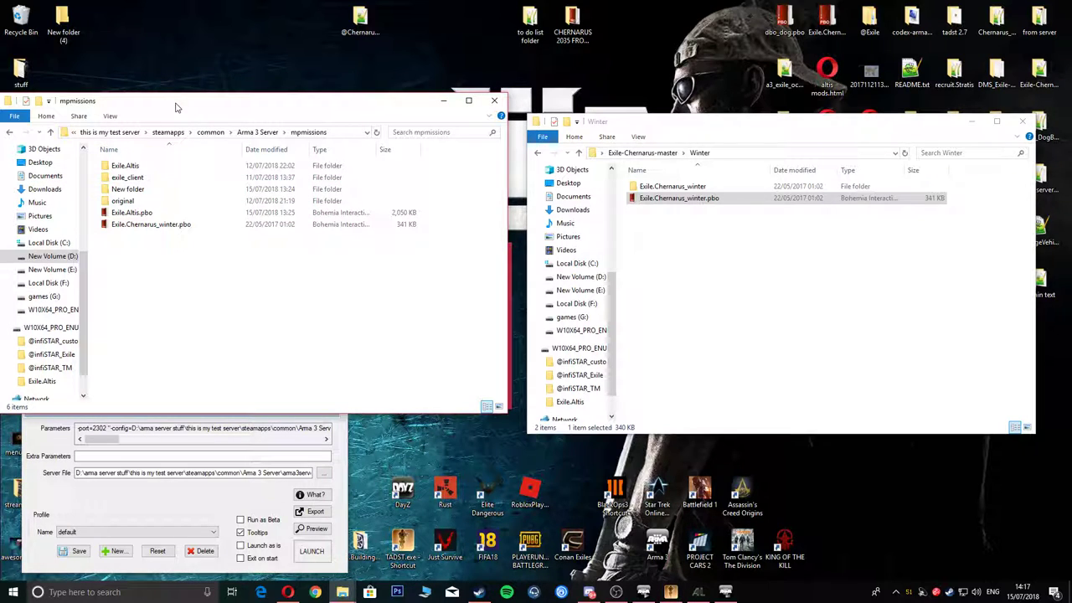
click(166, 503)
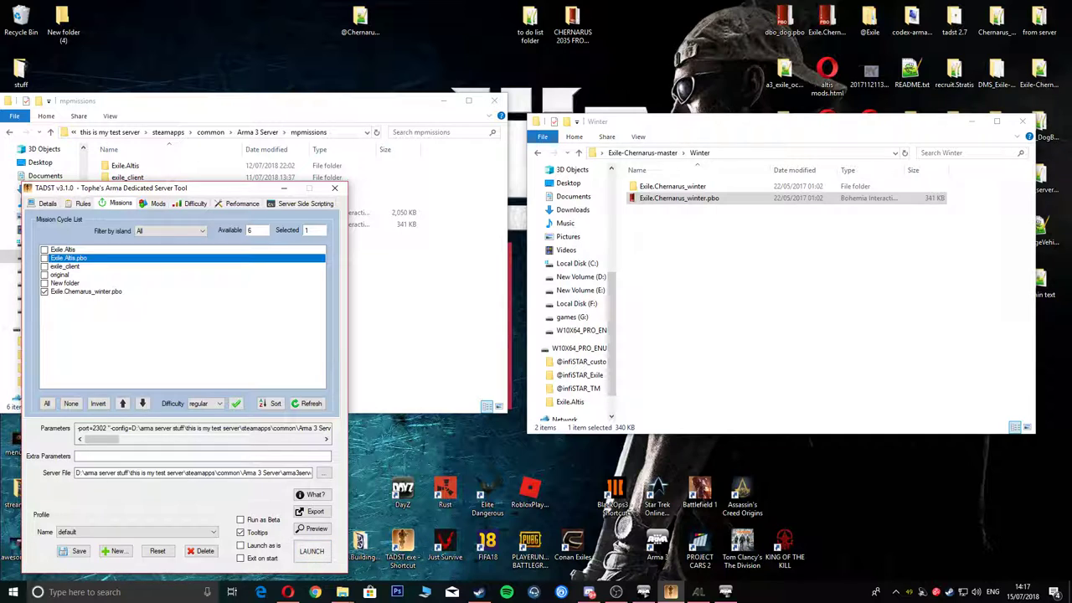
Step: Check the running server's log in the Arma 3 console window and minimize the console
click(725, 592)
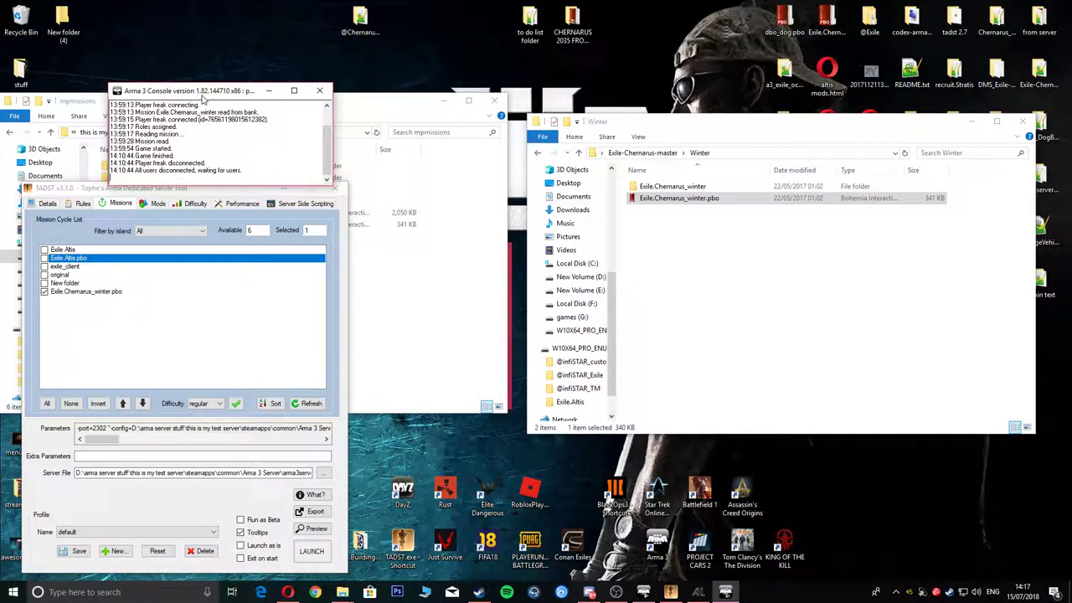
drag(205, 93, 48, 124)
click(112, 118)
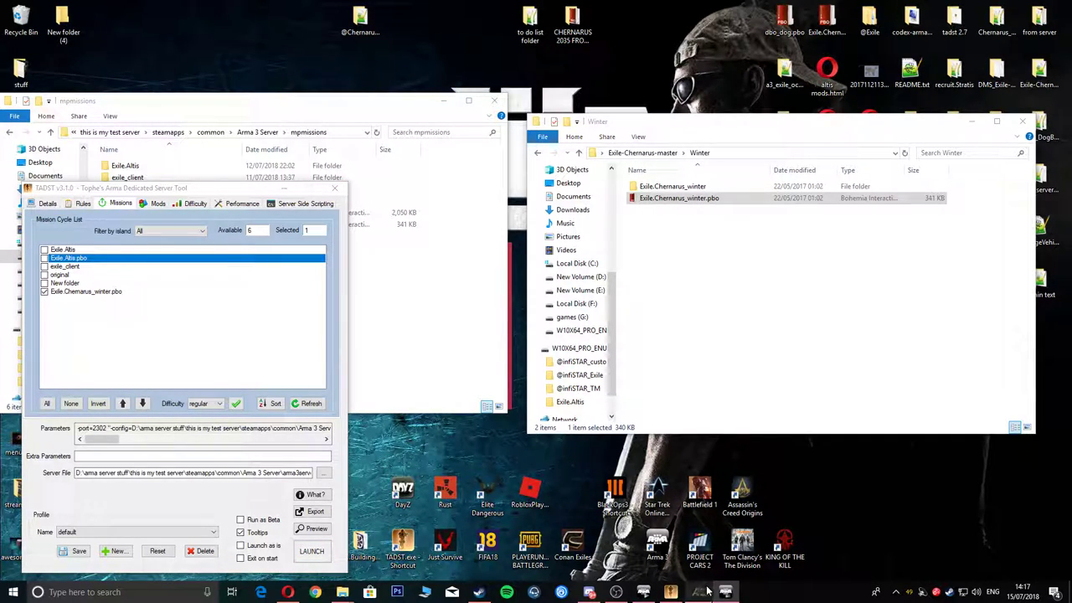
Step: Start Arma 3 from the launcher with the chernarus 2035 preset and join the second freaks test server on the LAN list
click(643, 592)
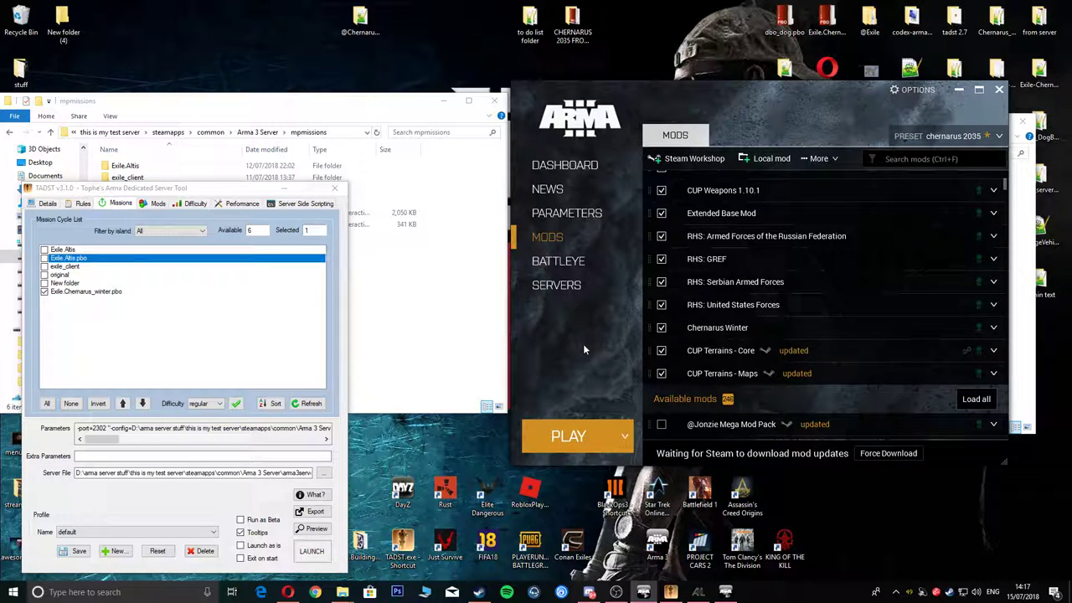
click(569, 434)
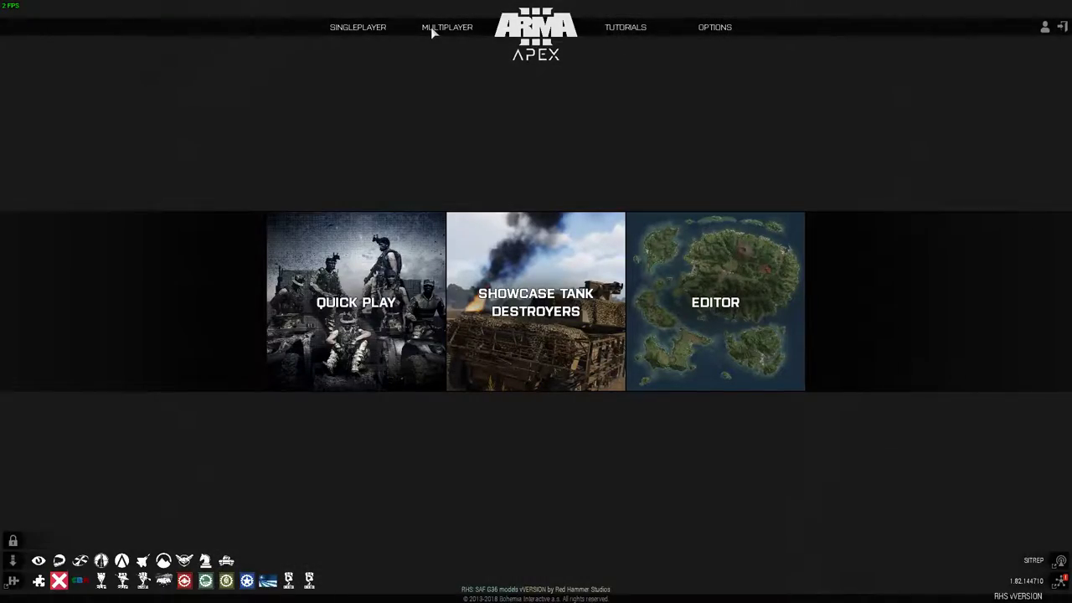
mouse_move(431, 27)
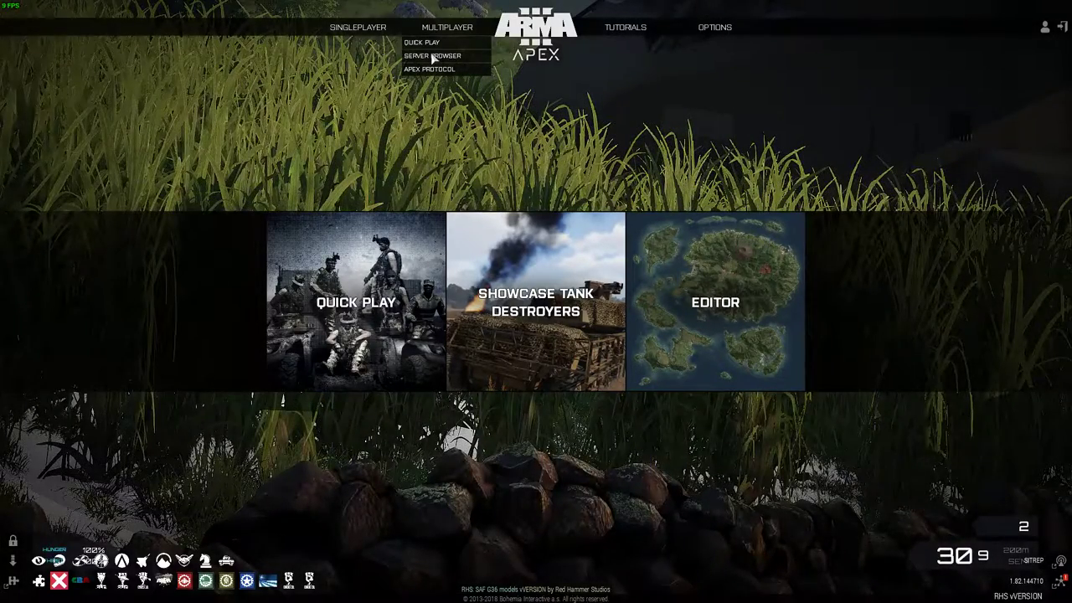
click(430, 55)
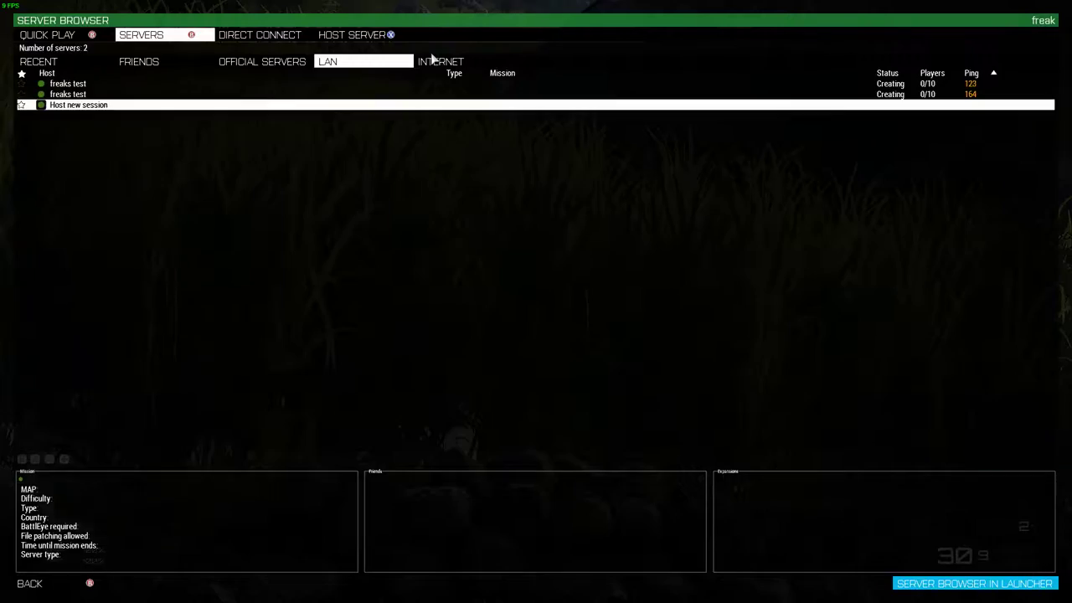
double_click(71, 95)
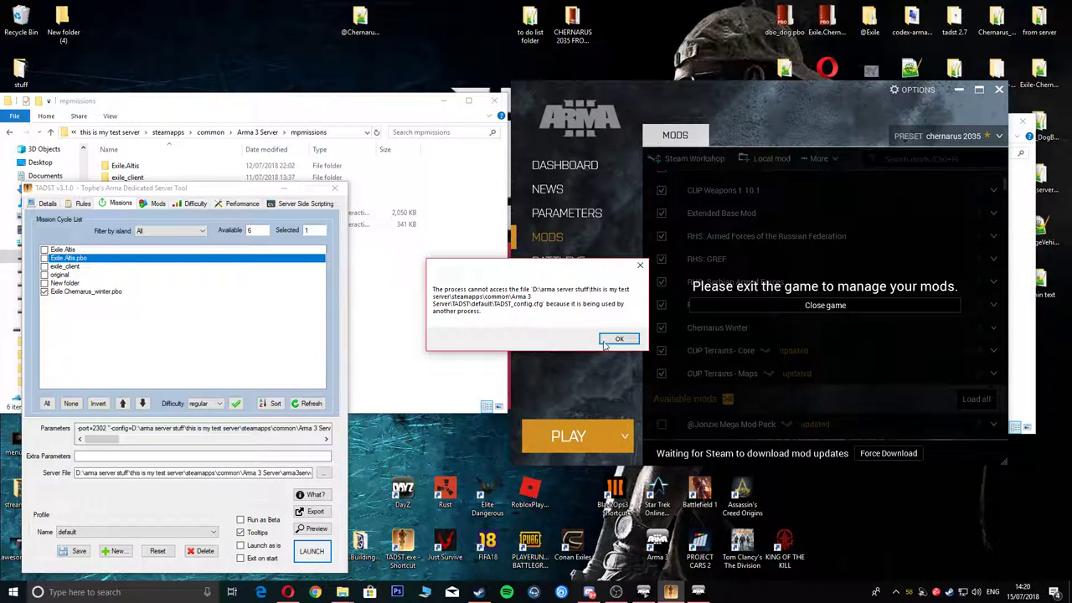
Step: Dismiss the file access error, launch the server again from TADST, and look over its rules and mission list
key(Return)
click(312, 548)
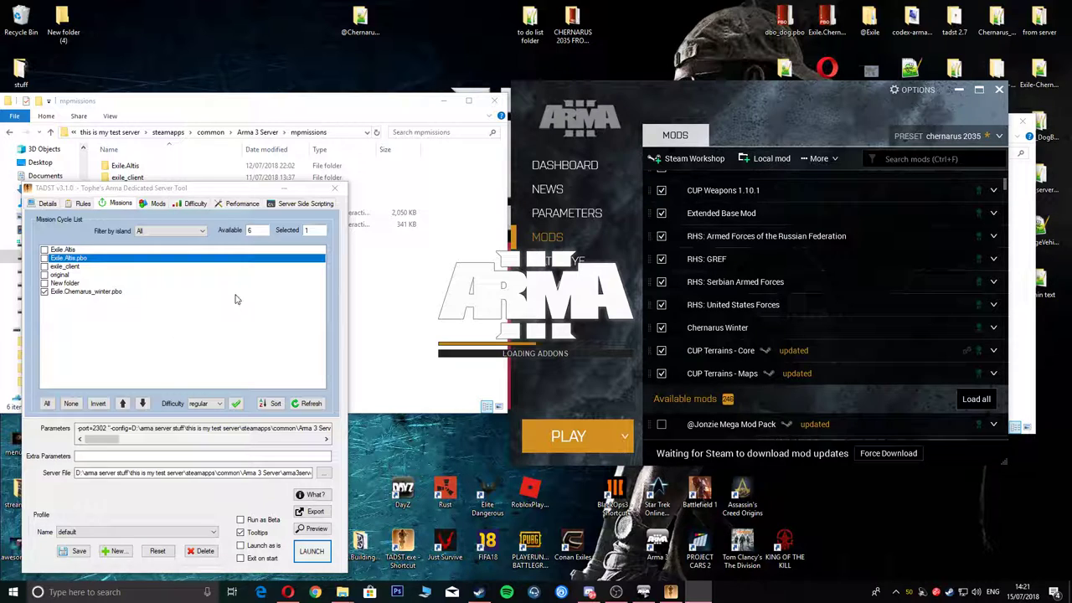
click(83, 203)
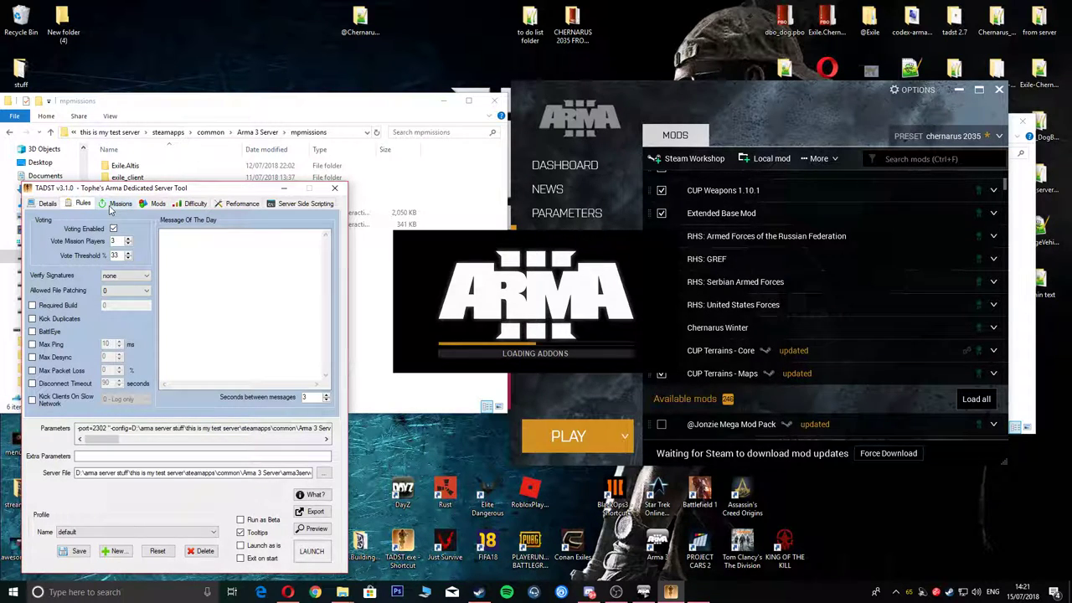
click(110, 207)
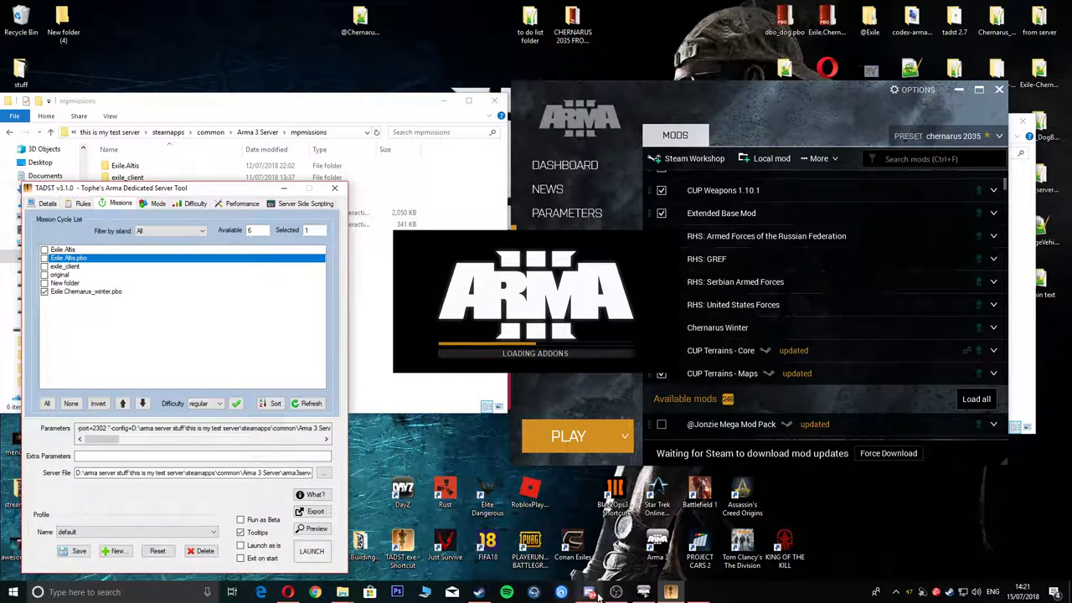
Step: Launch Arma 3 again with the chernarus 2035 mod preset and connect to the second freaks test server in the LAN server list
click(569, 436)
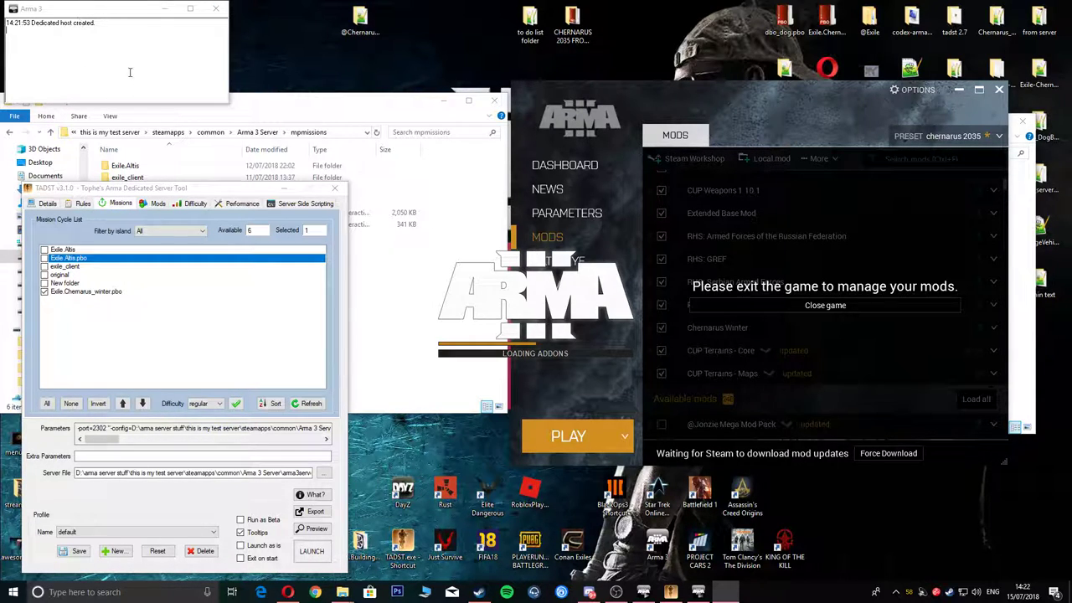
drag(88, 14, 151, 36)
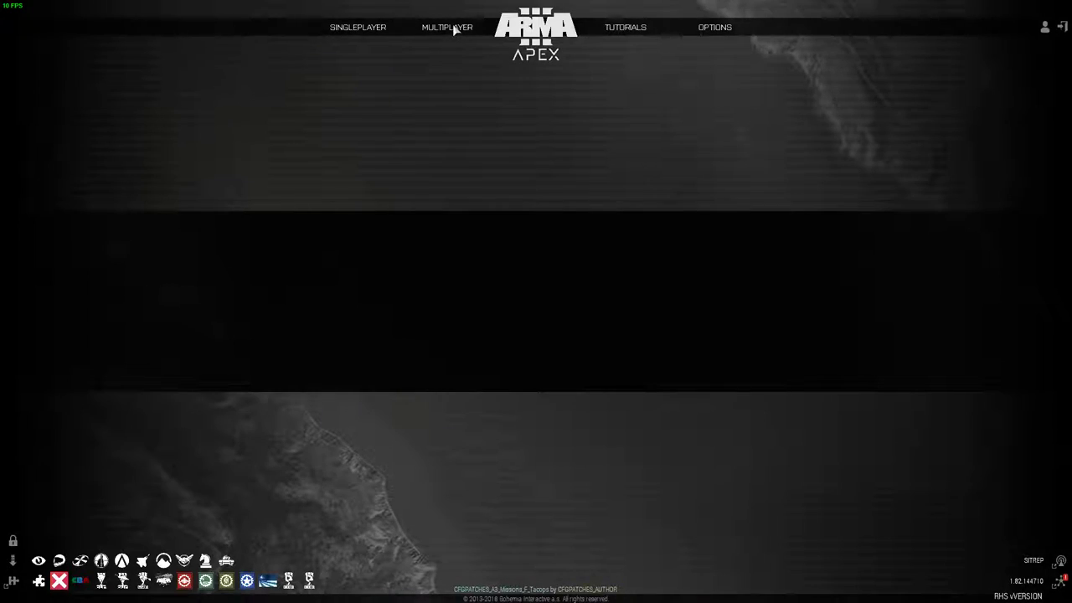
mouse_move(450, 33)
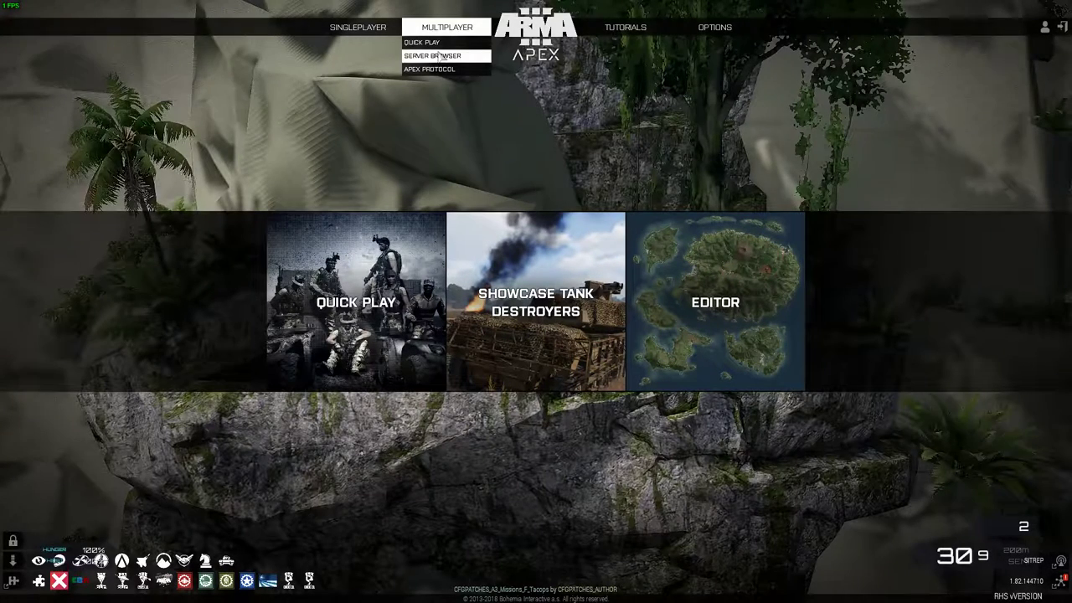
click(439, 56)
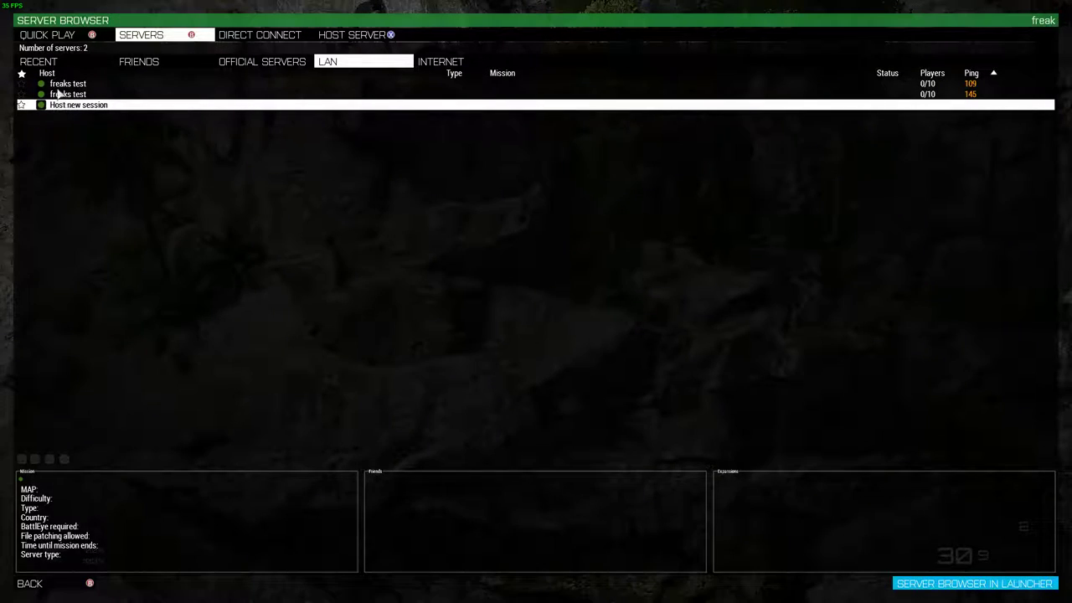
double_click(65, 95)
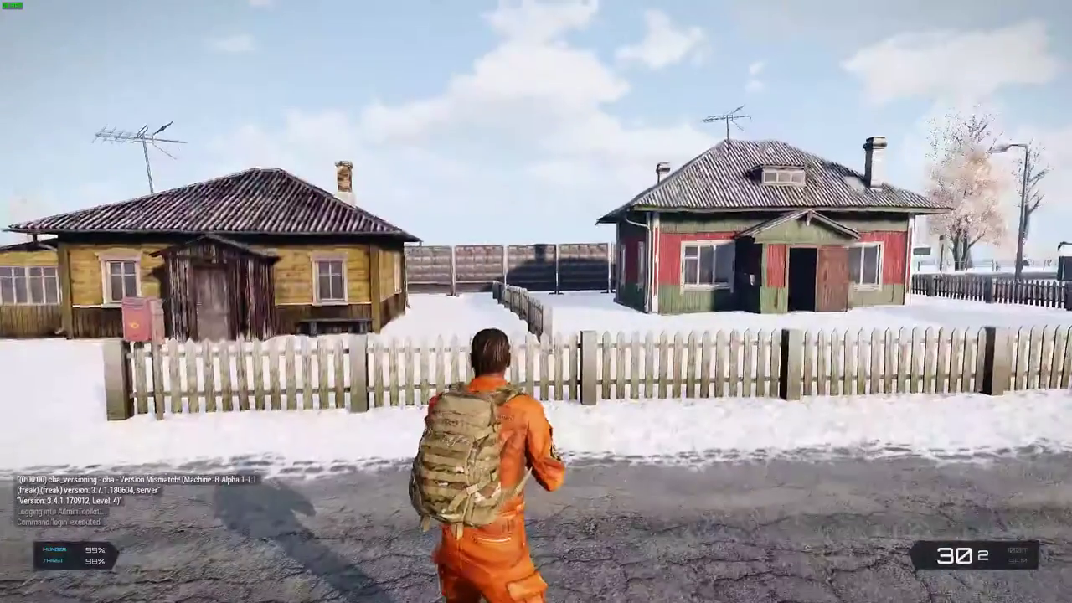
Step: Bring up the in-game map and examine the whole Chernarus Winter terrain with its trader, spawn and mission markers
key(m)
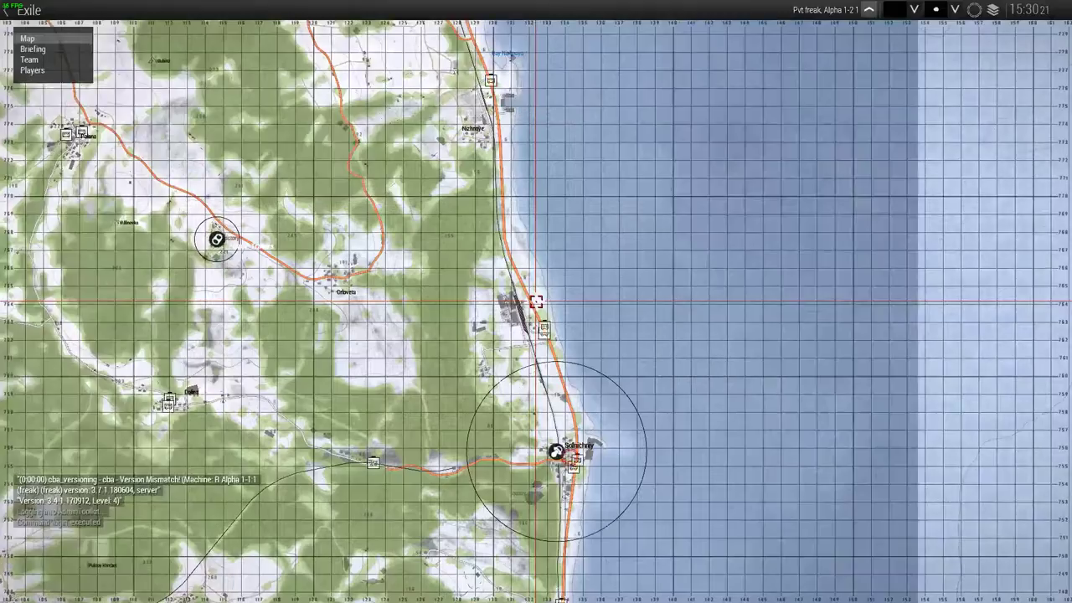
scroll(782, 527, down, 6)
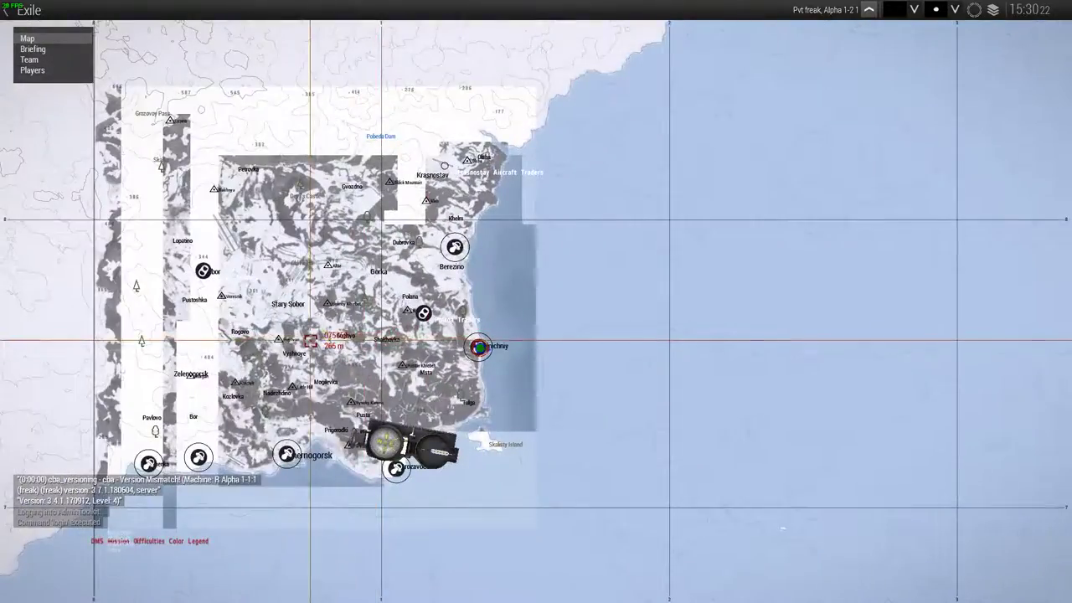
drag(782, 527, 1042, 521)
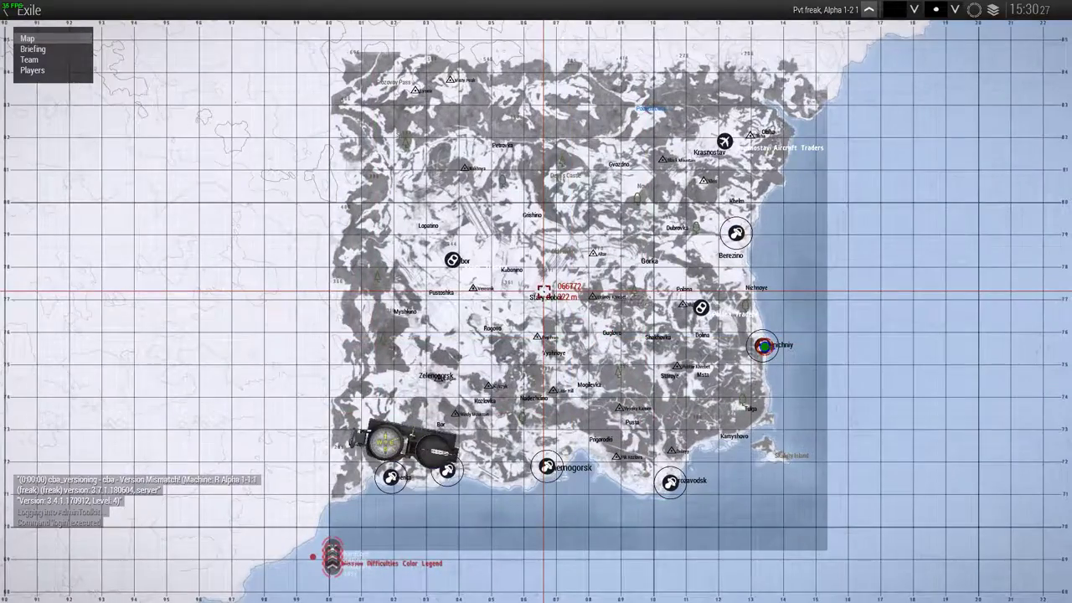
scroll(512, 339, up, 2)
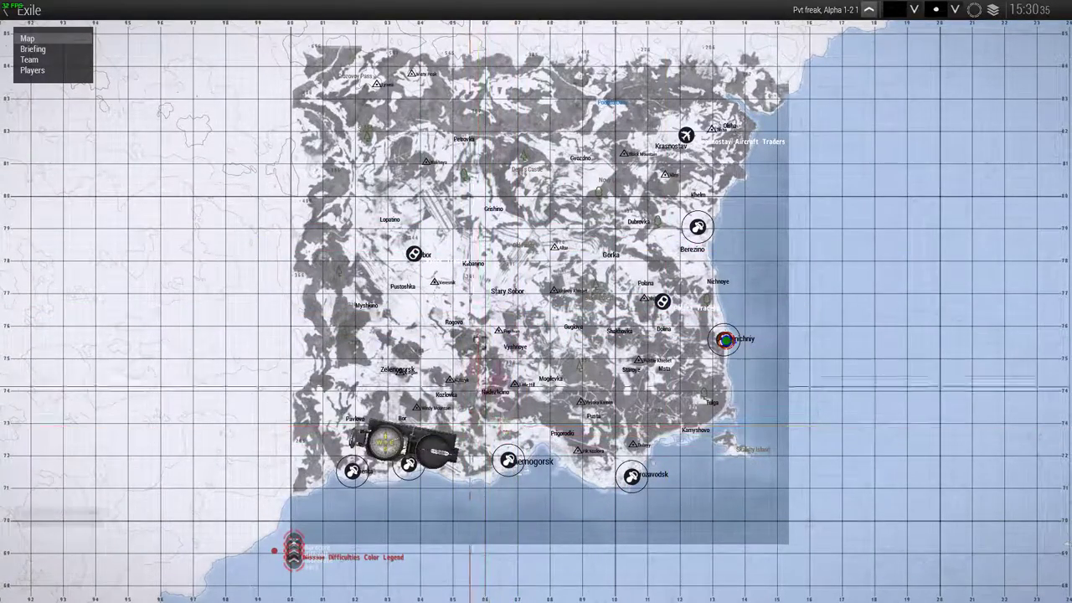
drag(626, 427, 675, 433)
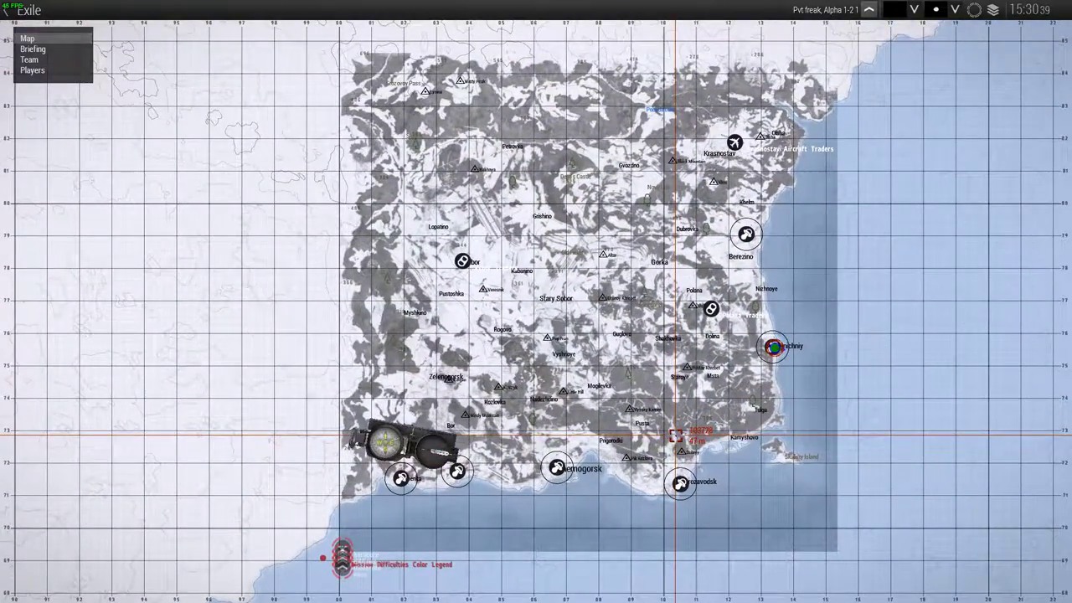